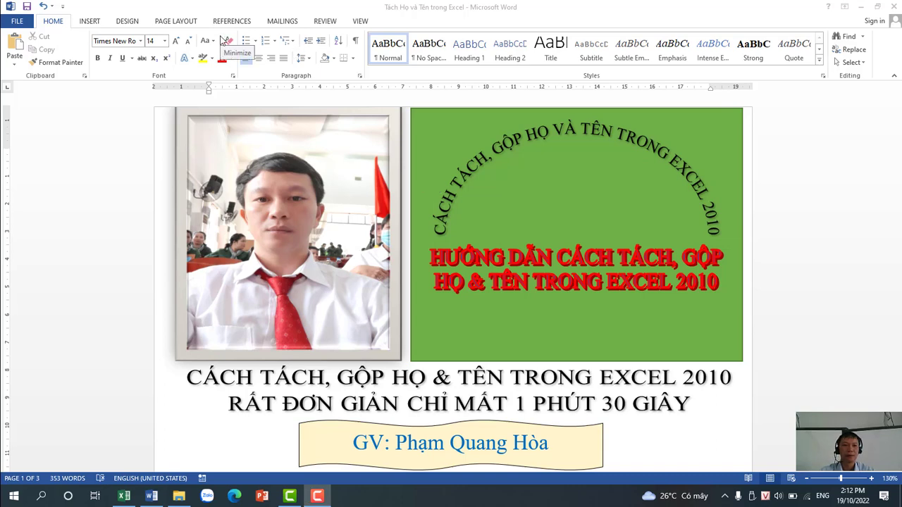
Switch from the Word title page to the 'Tách họ và tên trong Excel 2010' folder in File Explorer
click(222, 41)
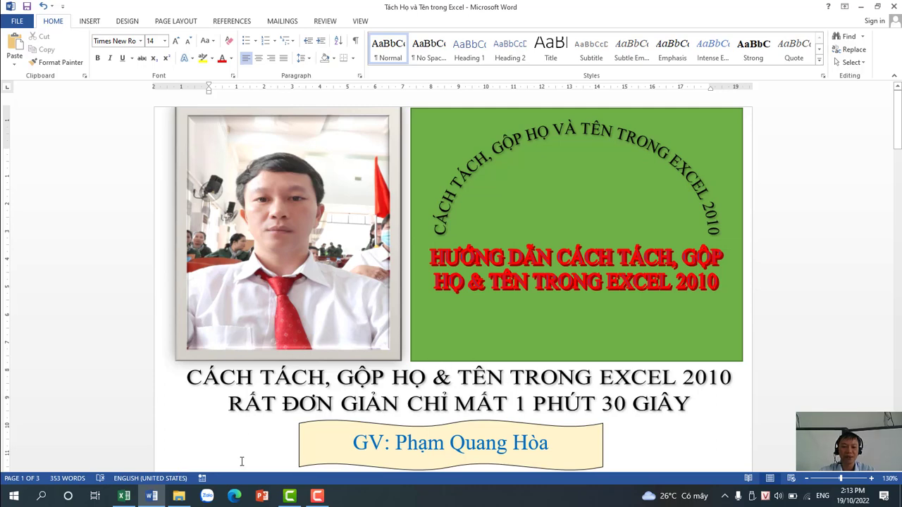
click(178, 496)
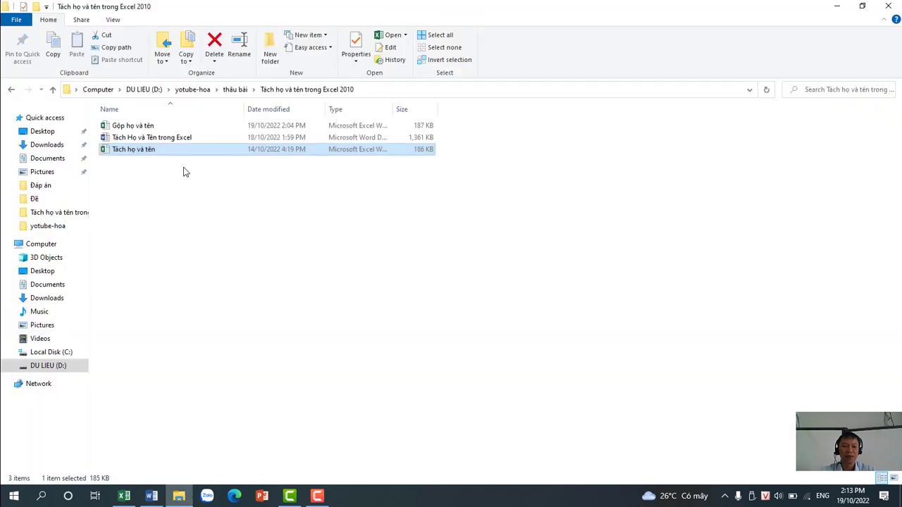
Open the 'Tách họ và tên' workbook to show the class 12A1 vaccination list
double_click(121, 152)
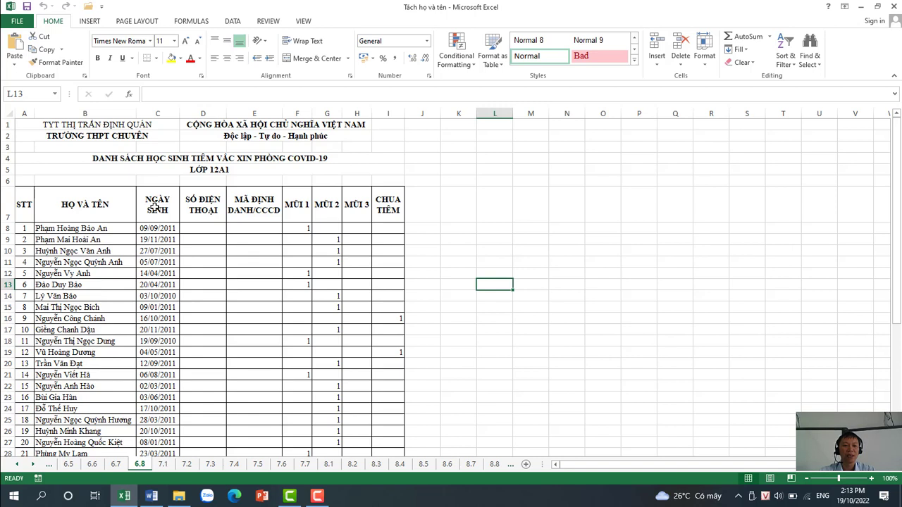
Insert two blank columns after HỌ VÀ TÊN and make the second one narrower
click(160, 114)
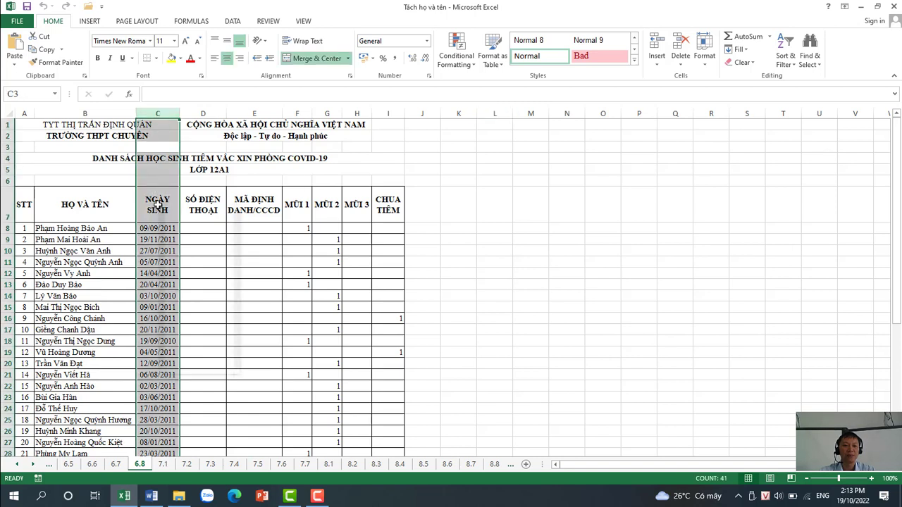
right_click(160, 208)
click(197, 284)
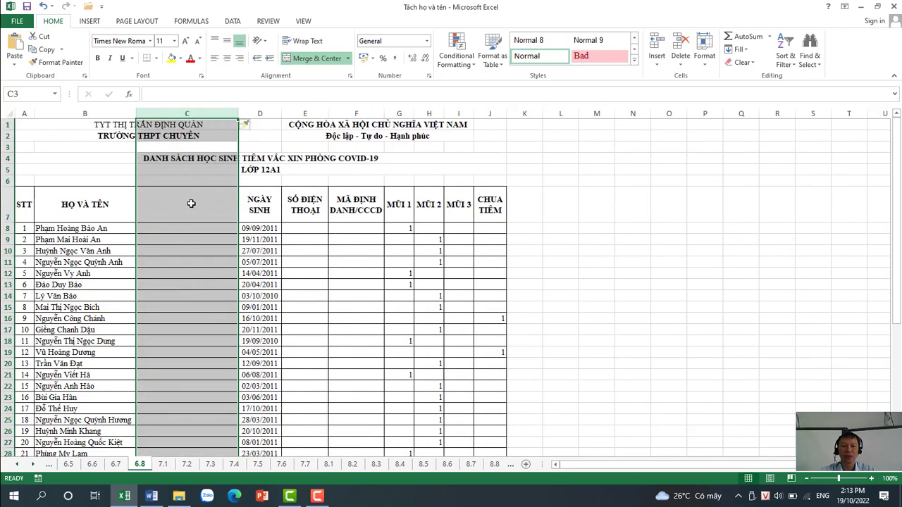
right_click(191, 205)
click(218, 282)
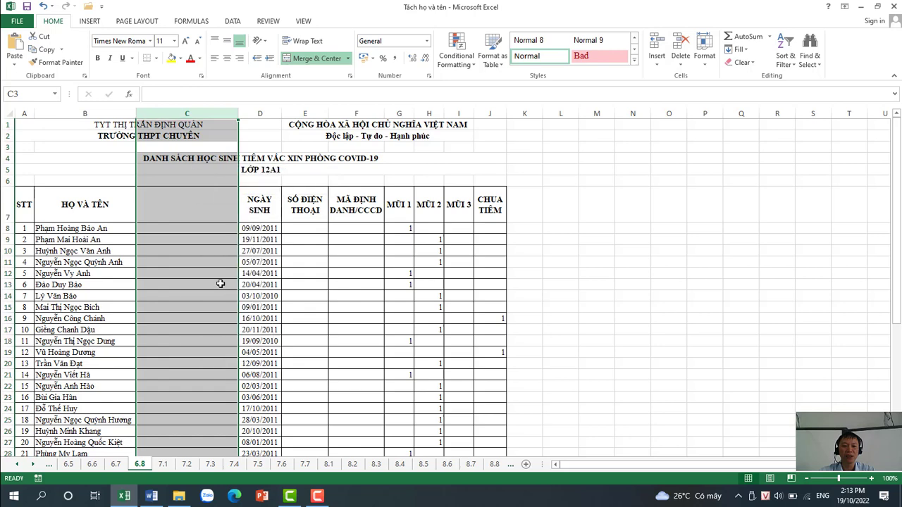
click(284, 205)
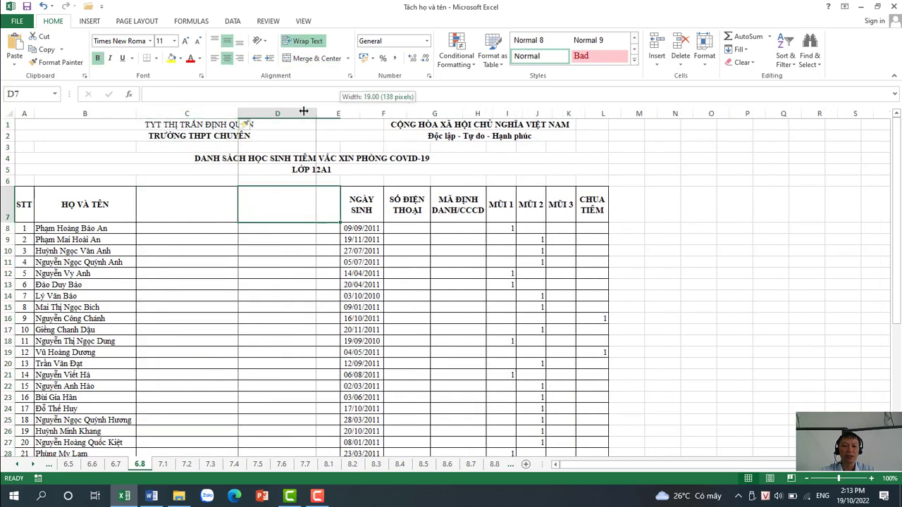
drag(339, 111, 293, 111)
click(105, 204)
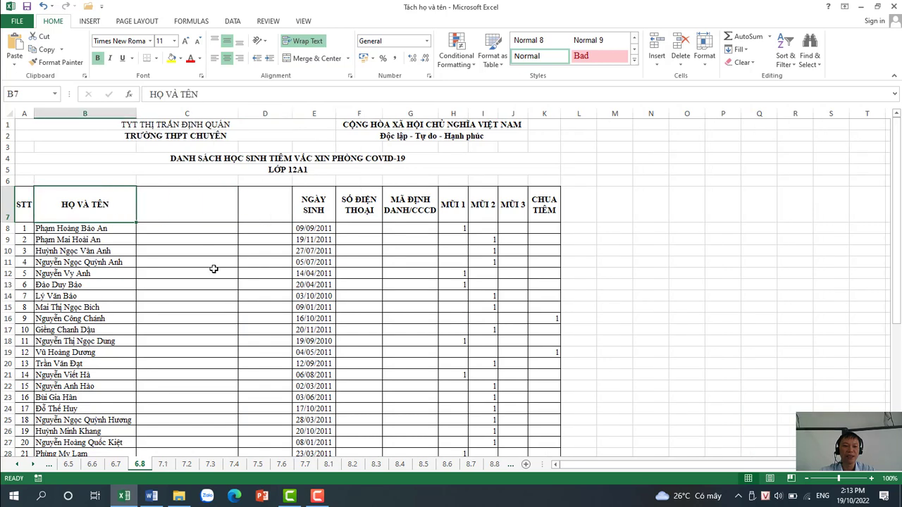
click(187, 274)
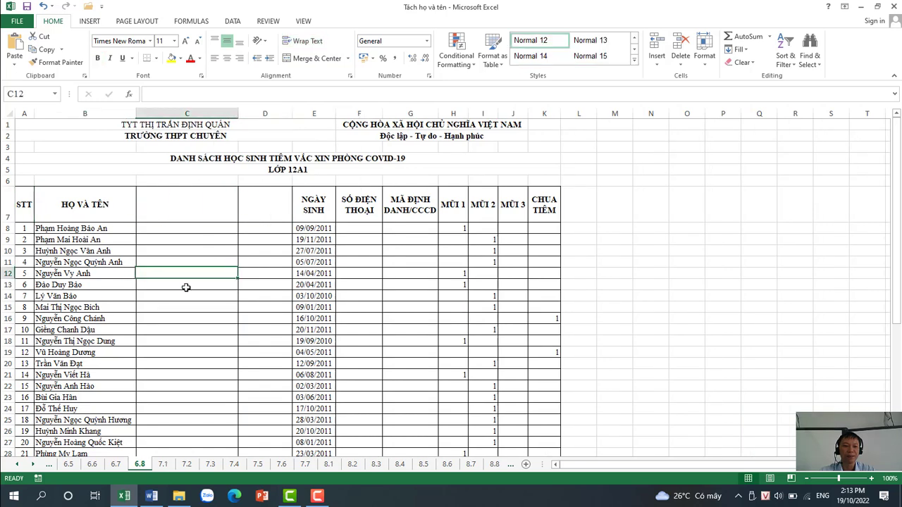
click(169, 228)
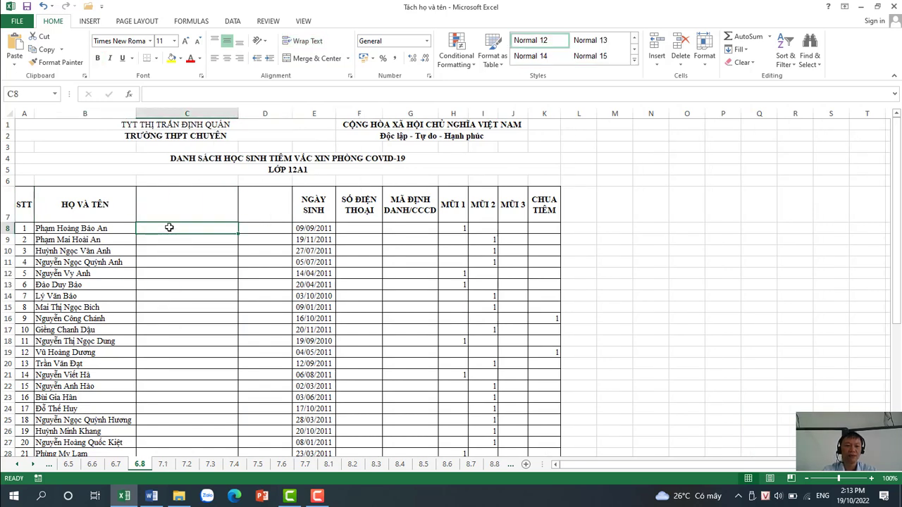
text(pPhạ)
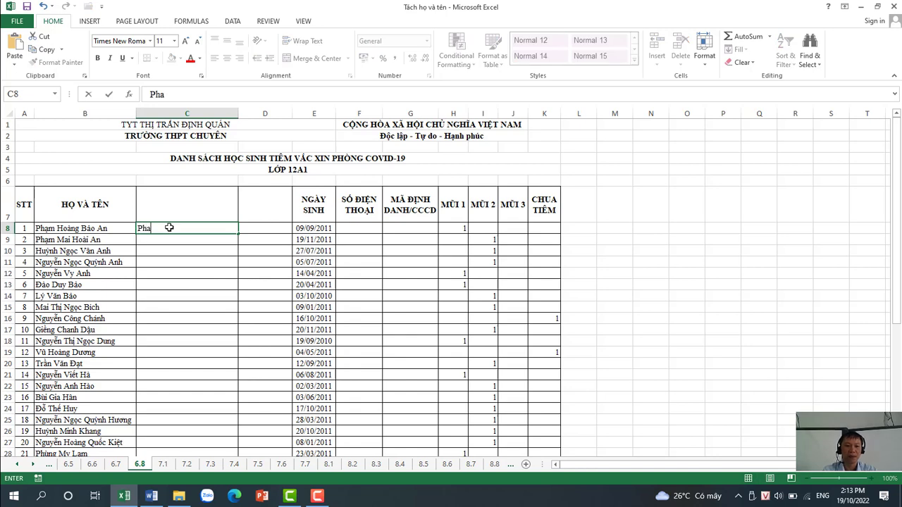
text(m Hoang)
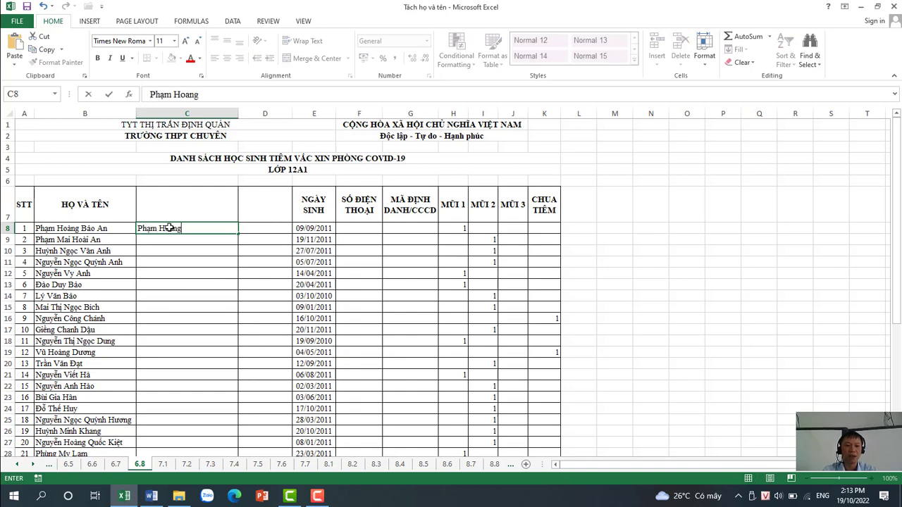
text(B)
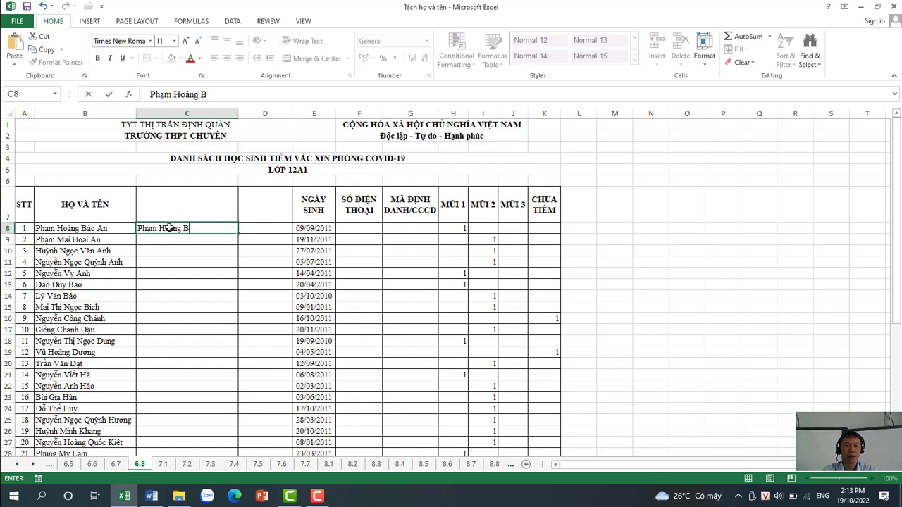
text(a)
key(BackSpace)
text(ảo)
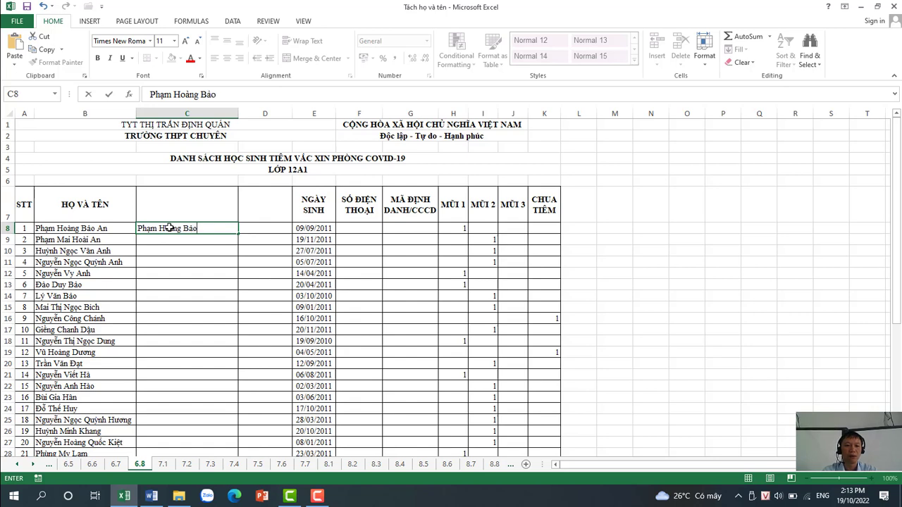
click(273, 229)
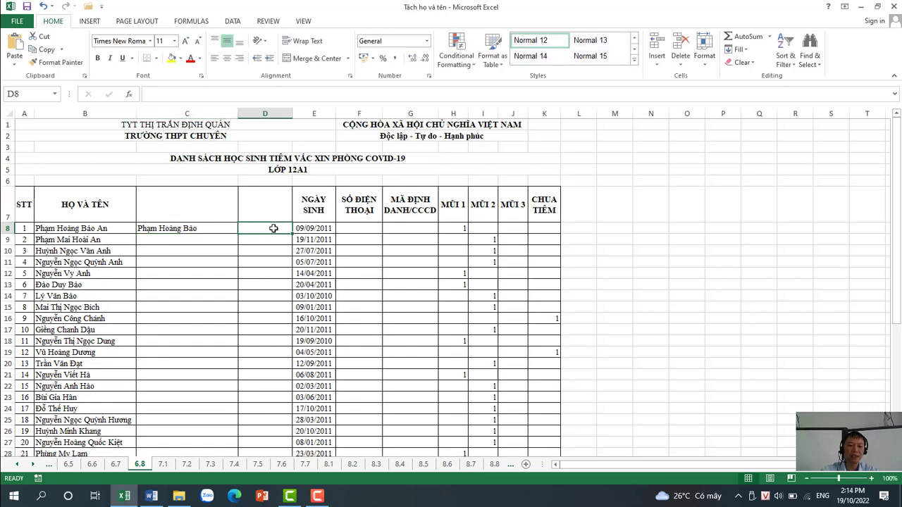
text(An)
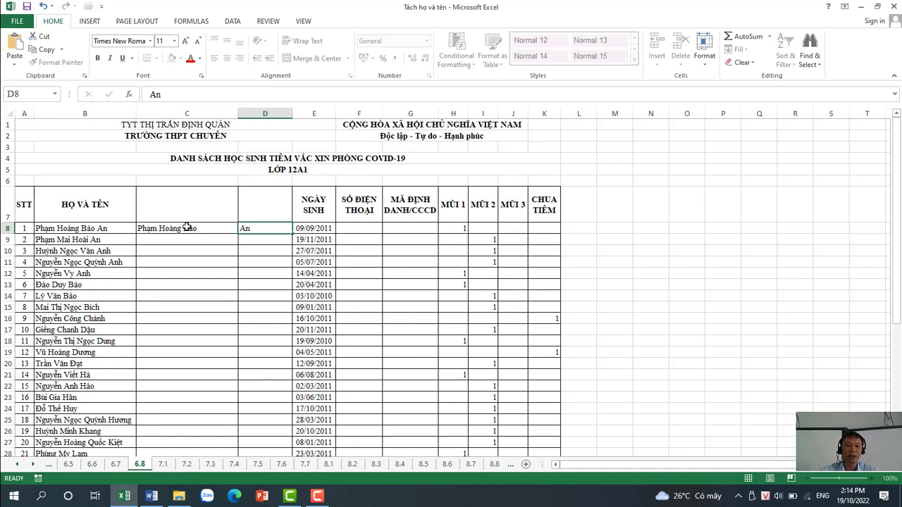
click(187, 228)
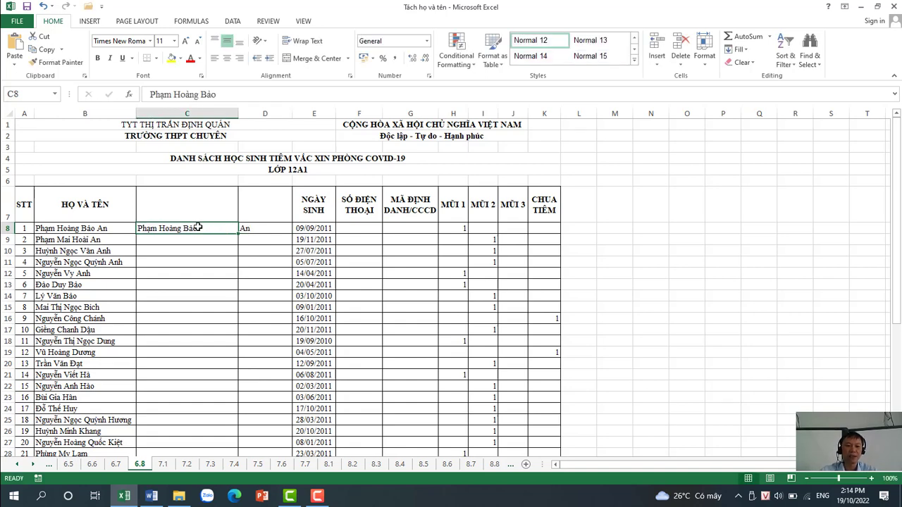
double_click(211, 232)
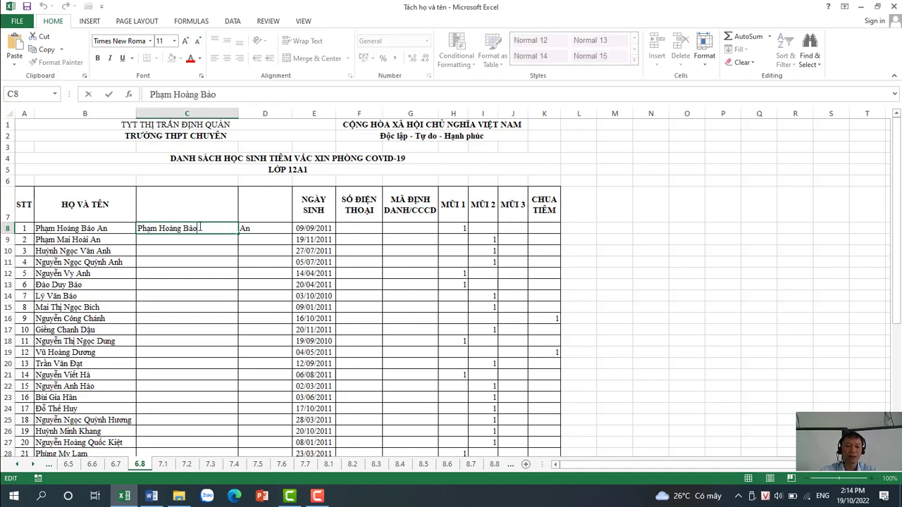
click(192, 281)
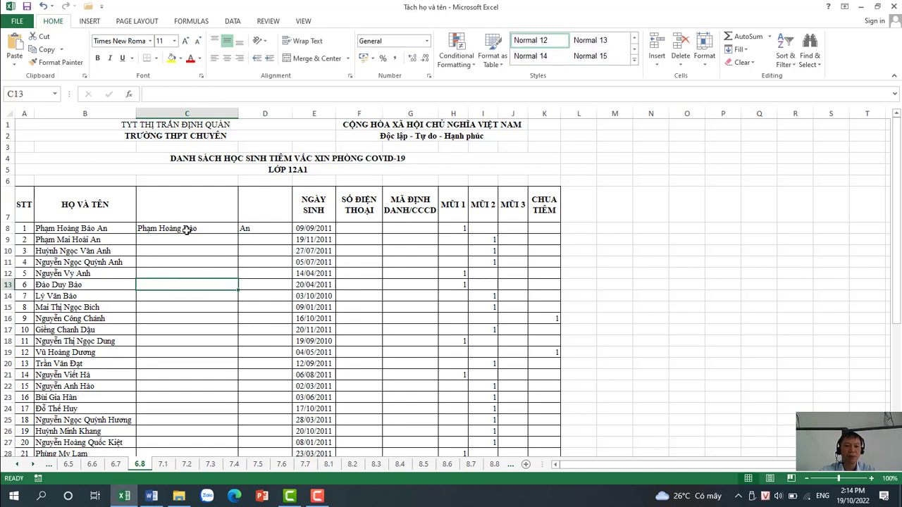
click(261, 229)
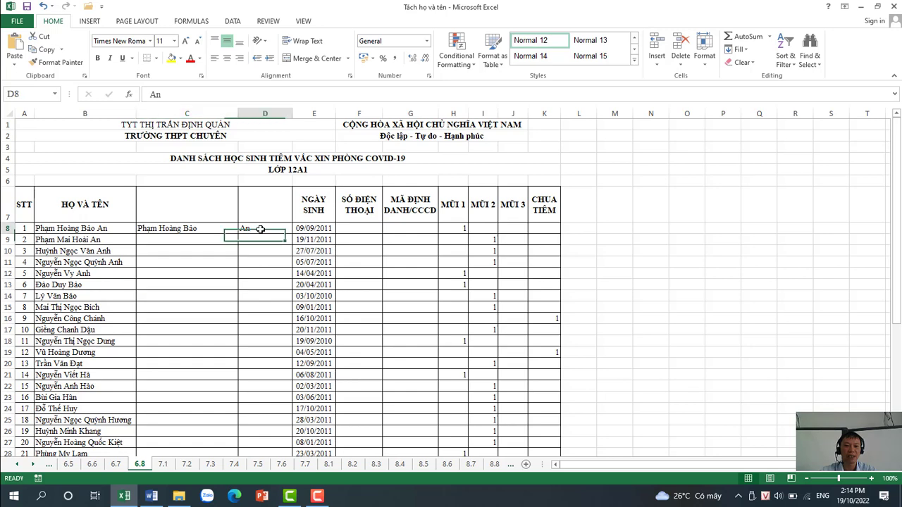
click(183, 229)
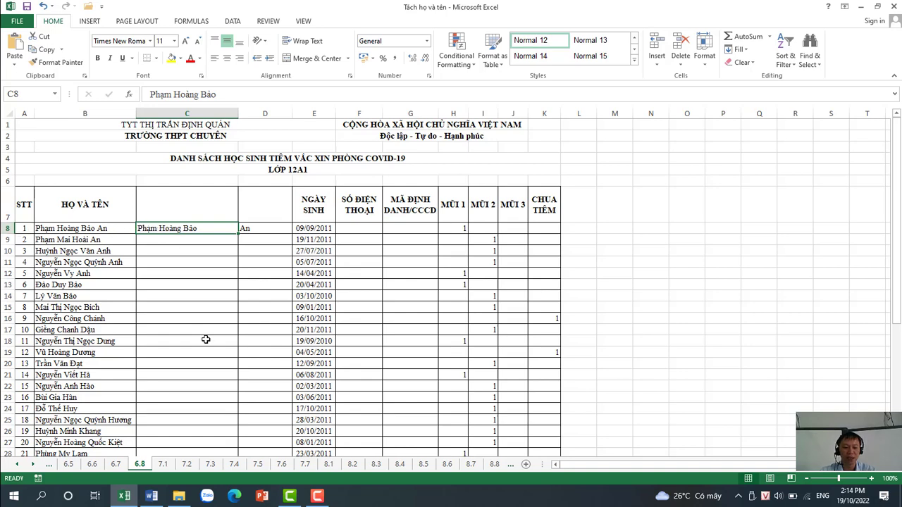
Flash Fill surnames into column C and given names into column D for all 40 students
key(ctrl+e)
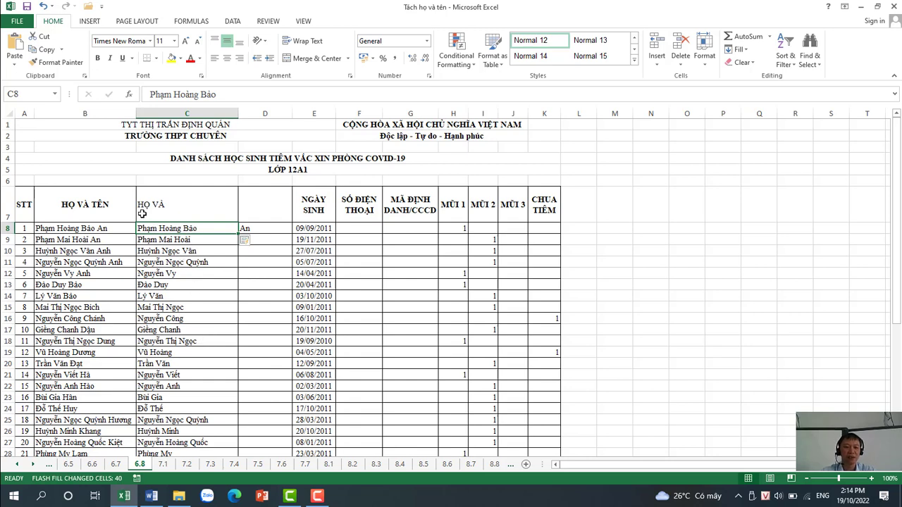
click(261, 229)
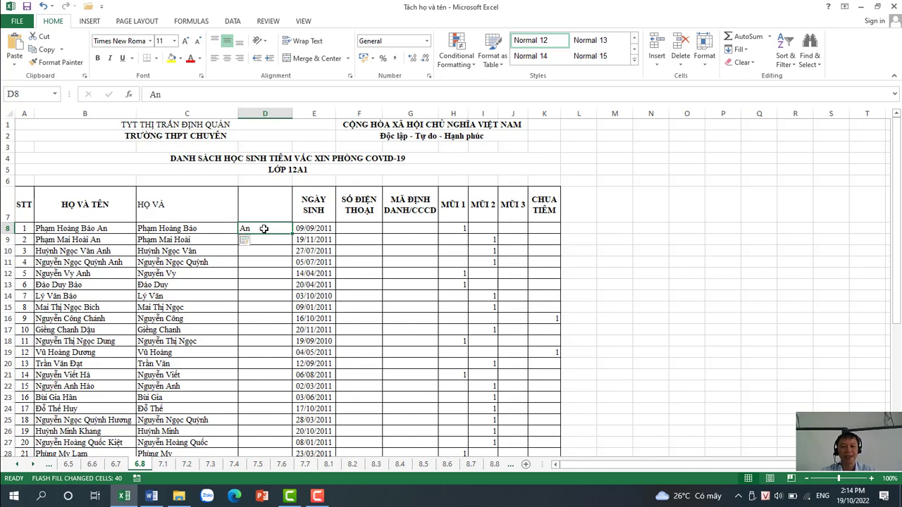
scroll(264, 228, down, 2)
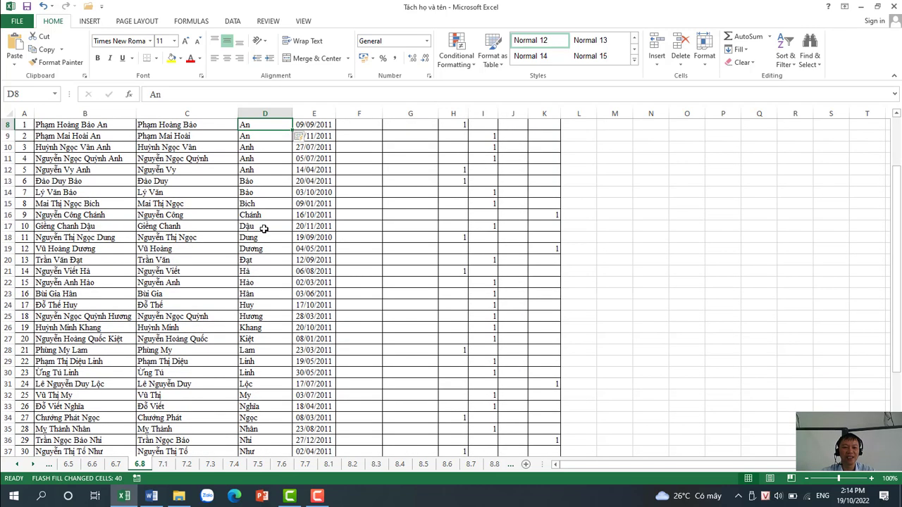
scroll(263, 228, down, 5)
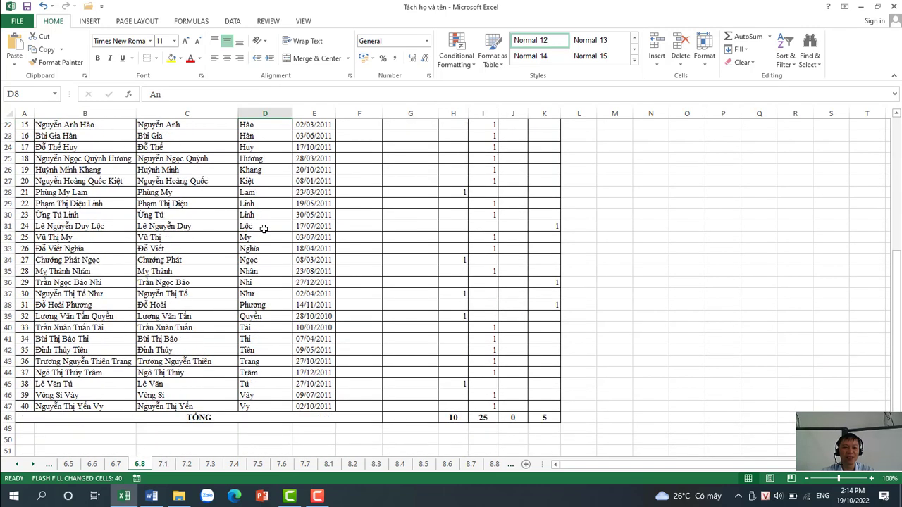
scroll(264, 228, up, 2)
scroll(262, 228, up, 6)
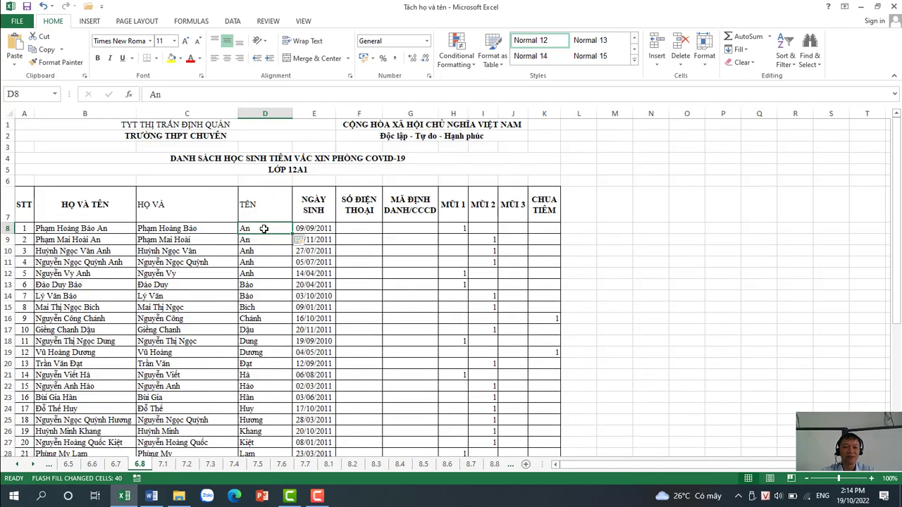
Delete the original full-name column B
click(84, 113)
right_click(95, 238)
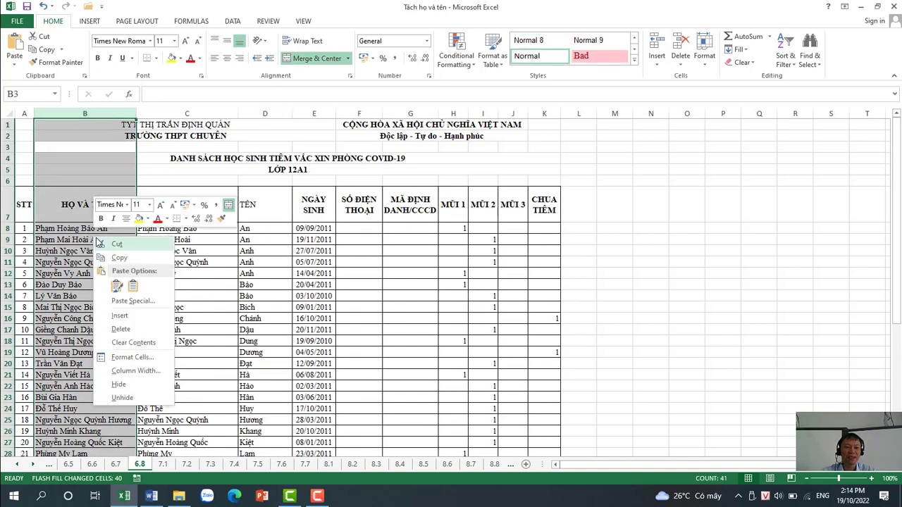
click(122, 329)
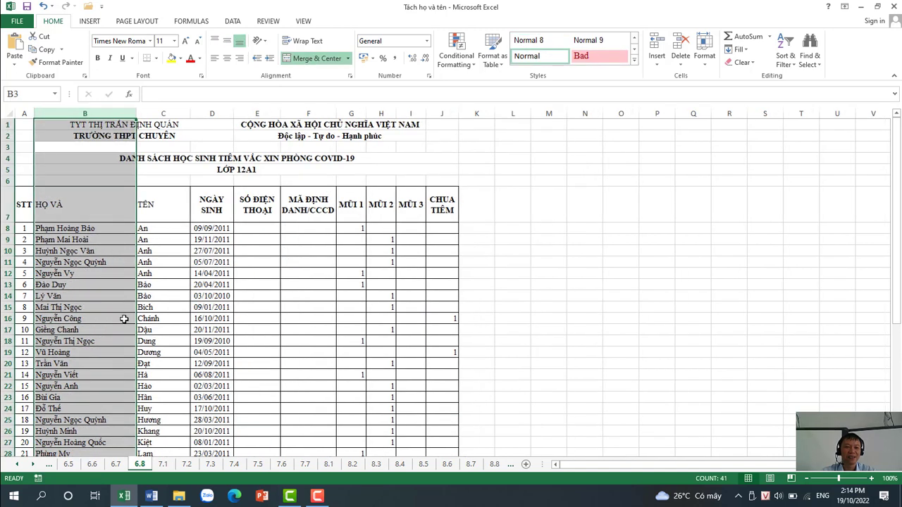
click(124, 320)
Make the HỌ VÀ and TÊN header cells bold
drag(70, 208, 148, 206)
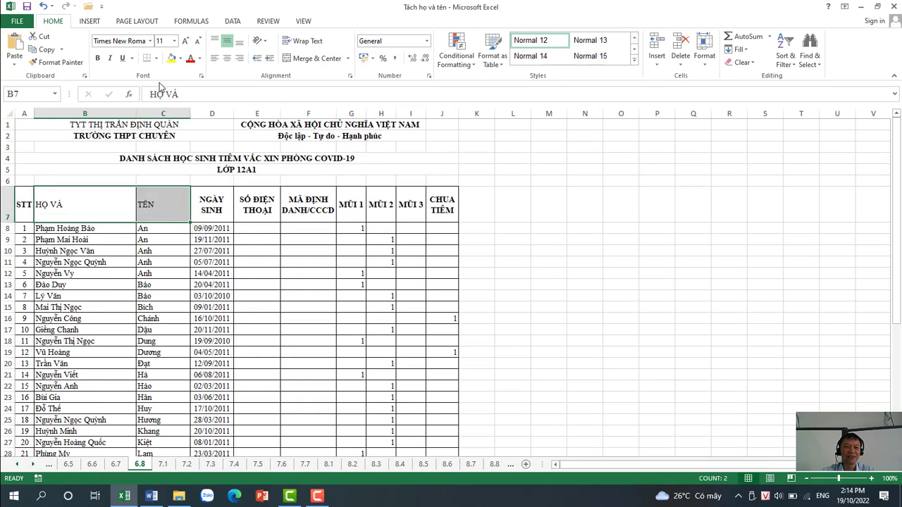
click(97, 58)
click(243, 295)
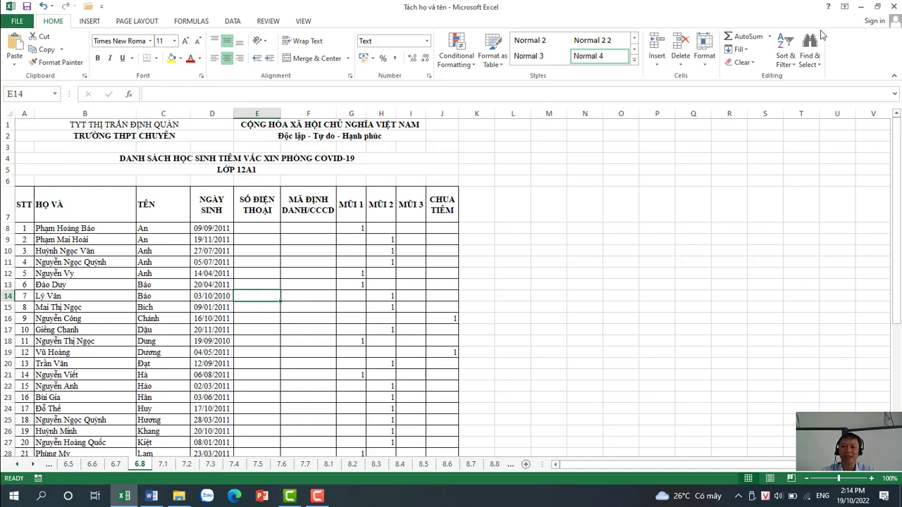
Close the workbook without saving and select the 'Gộp họ và tên' file
click(894, 7)
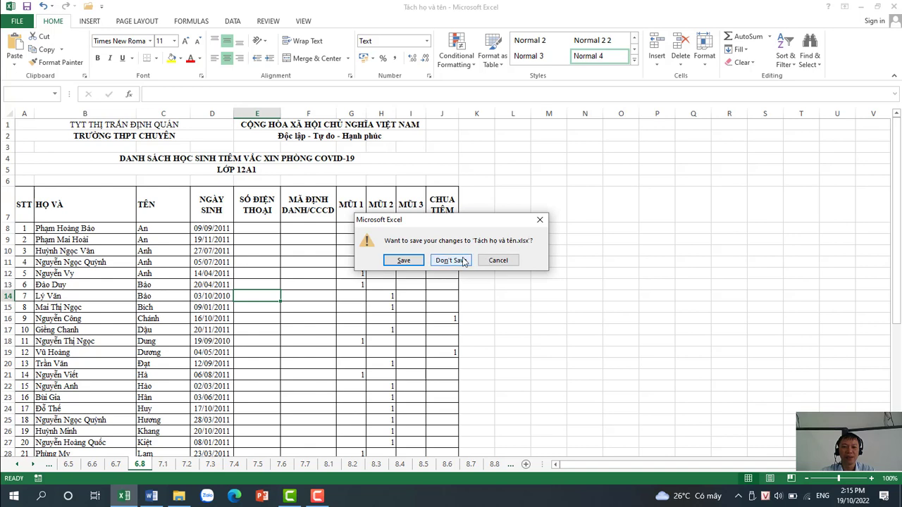
click(453, 260)
click(133, 127)
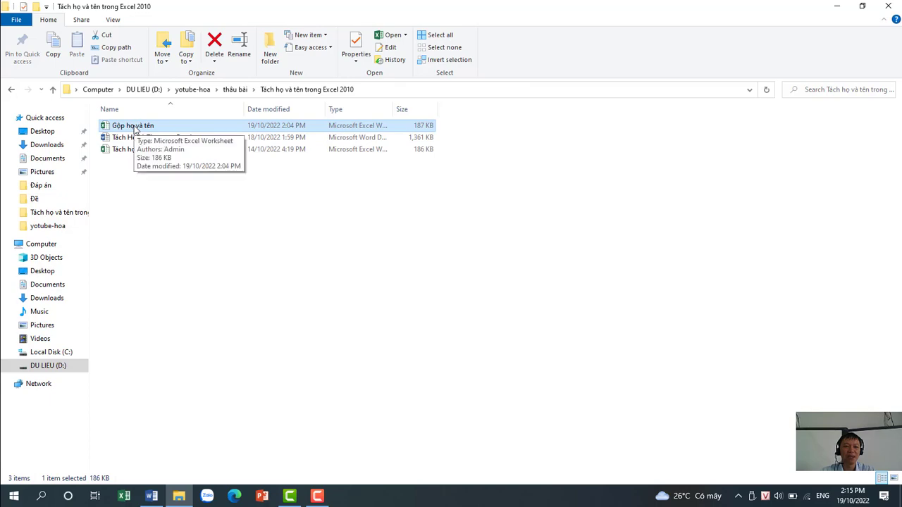
Open the 'Gộp họ và tên' workbook with its separate HỌ VÀ and TÊN columns
double_click(135, 128)
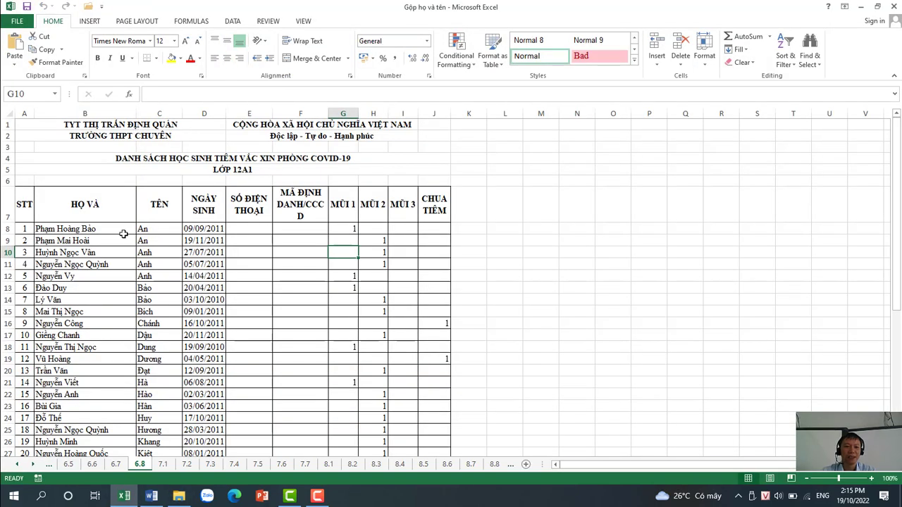
Insert a blank column D before NGÀY SINH and widen it
click(85, 213)
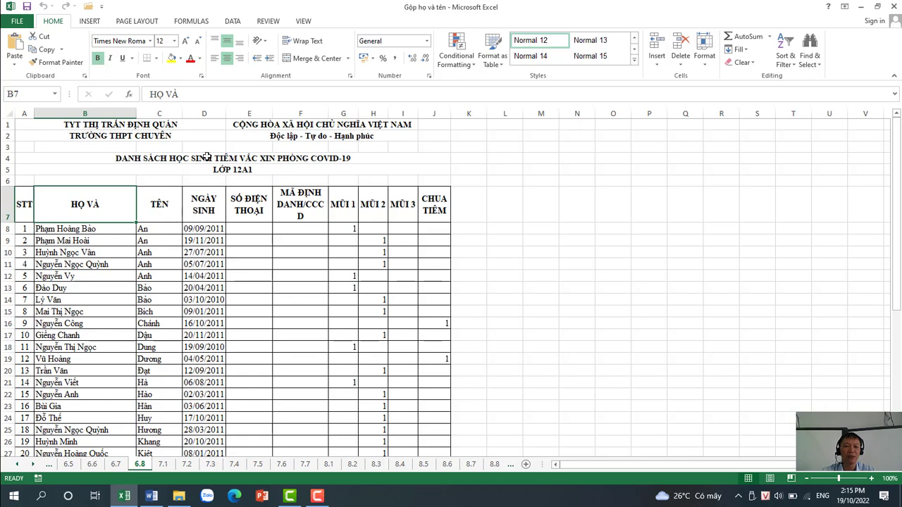
click(202, 205)
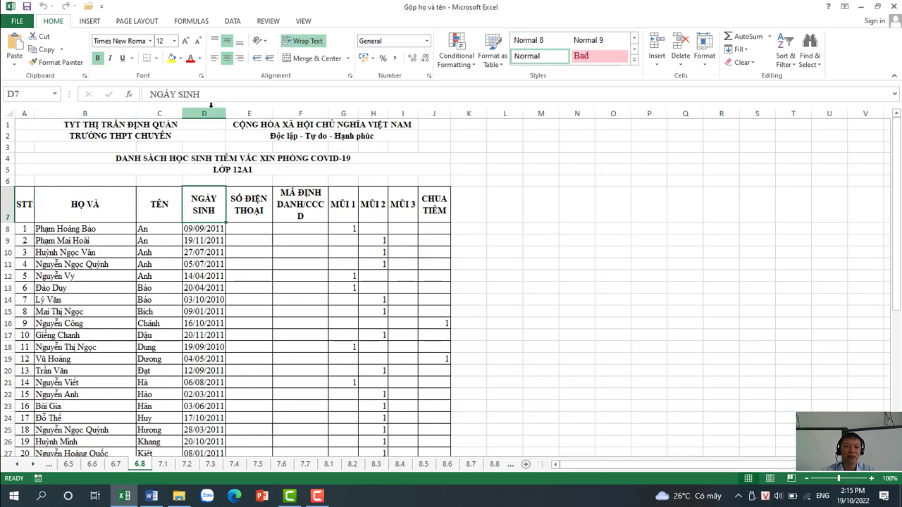
click(210, 109)
right_click(201, 209)
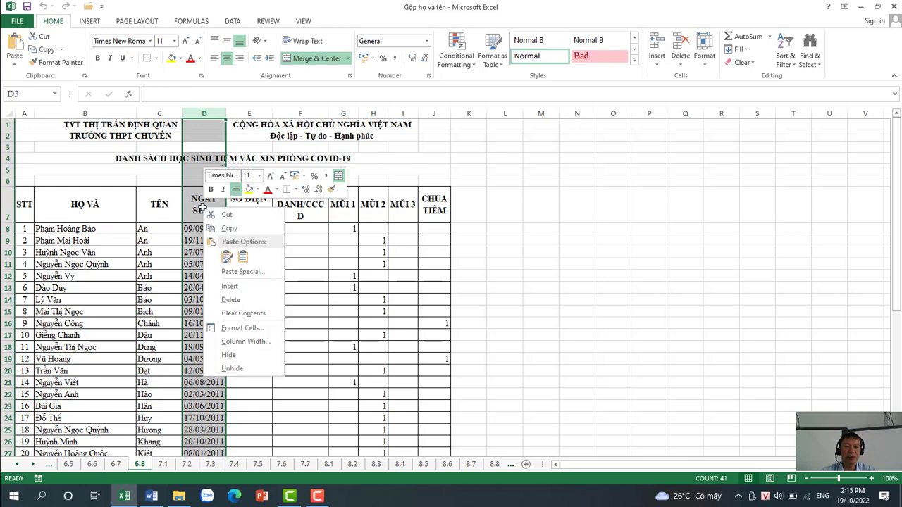
click(230, 287)
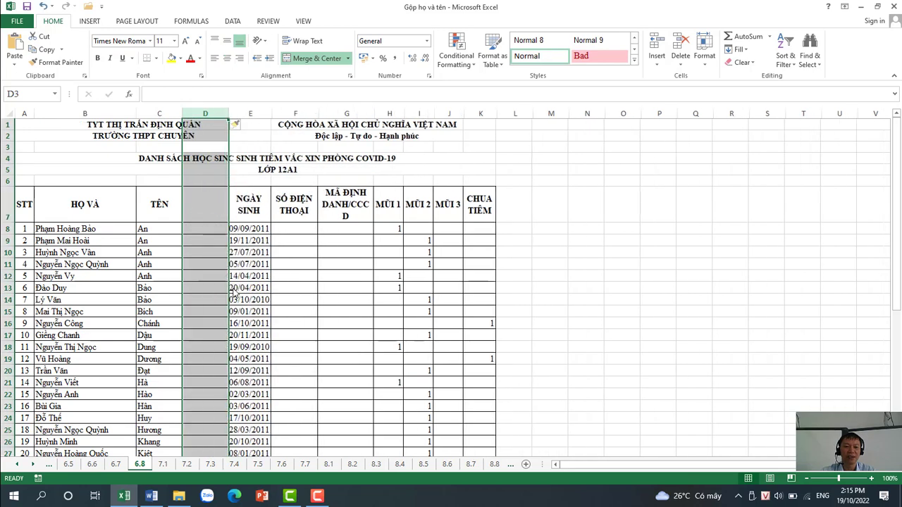
drag(228, 112, 294, 113)
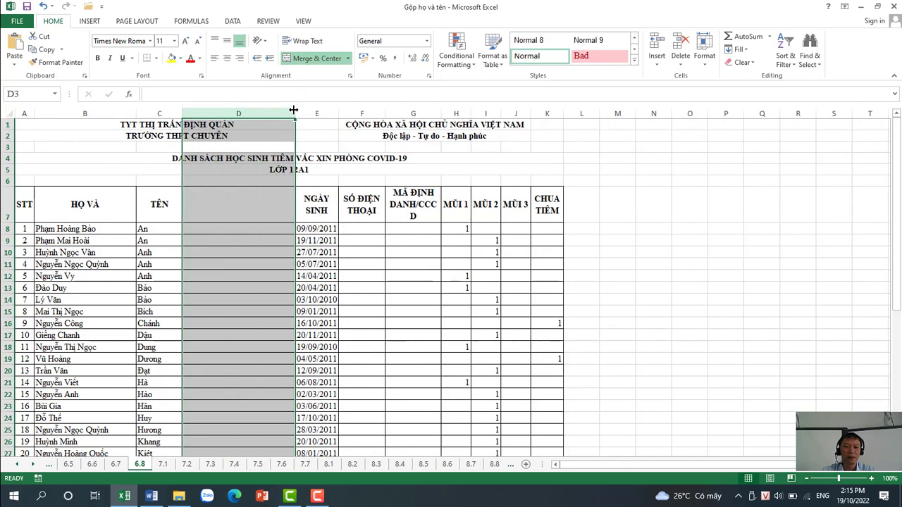
drag(293, 110, 305, 110)
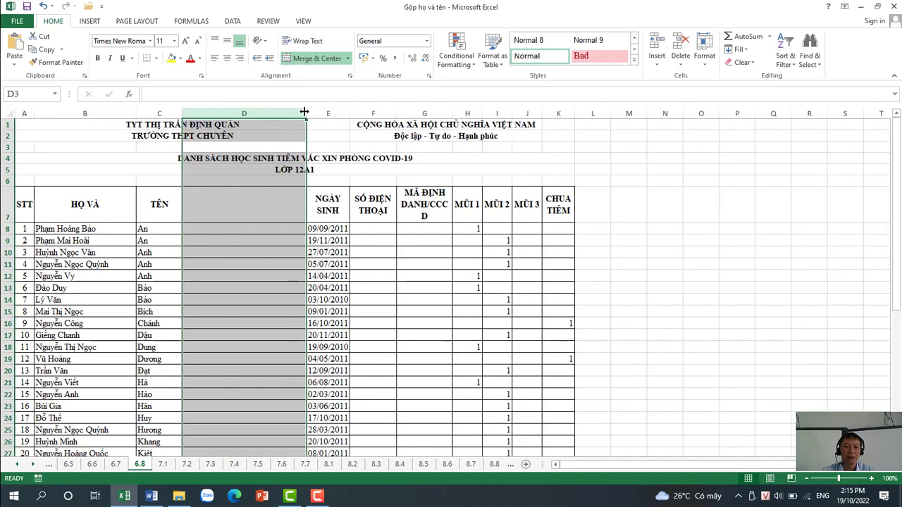
click(236, 228)
click(216, 196)
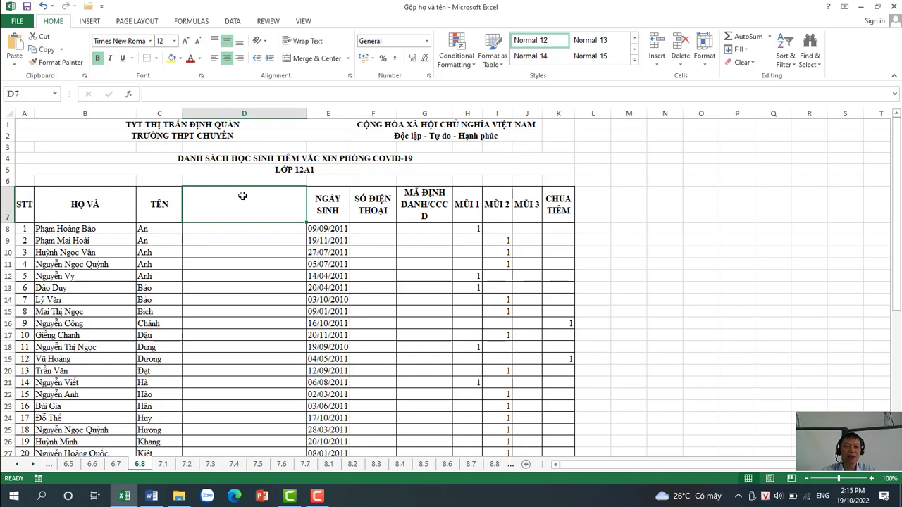
Enter =B7&" "&C7 in D7 so it shows 'HỌ VÀ TÊN'
click(187, 94)
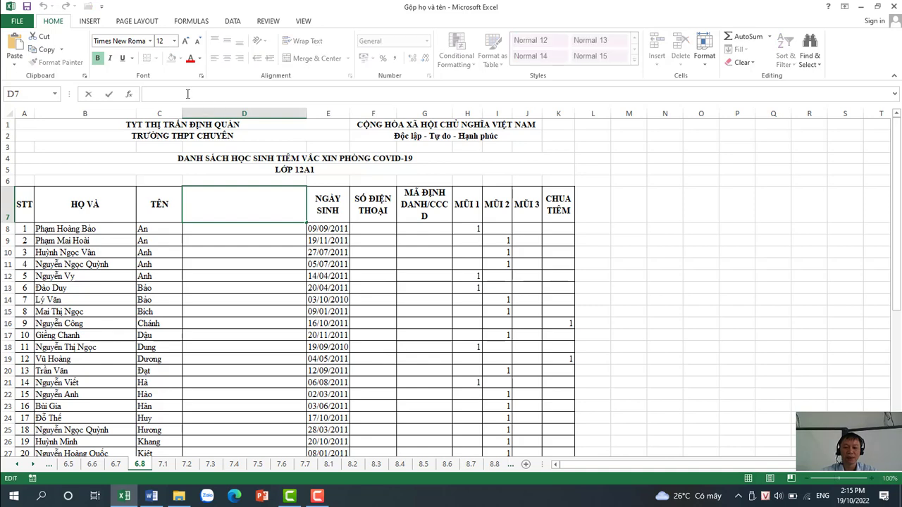
text(=)
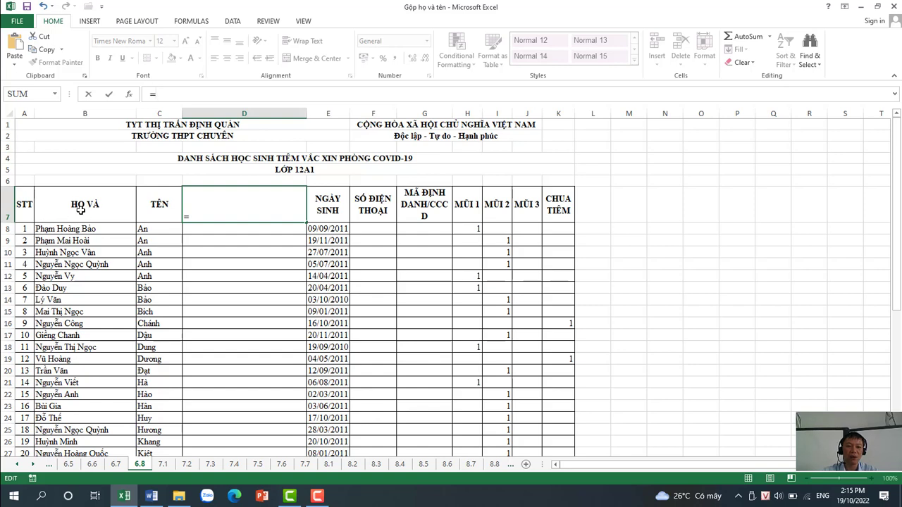
click(81, 209)
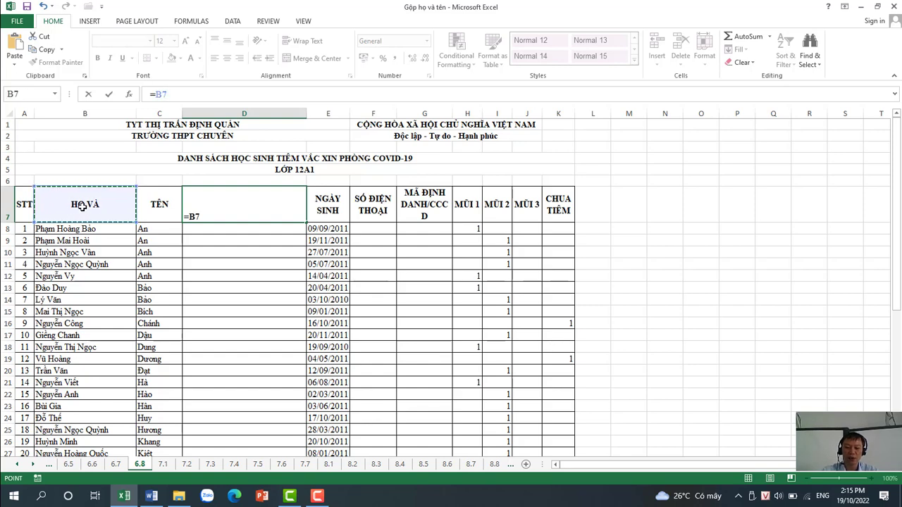
text(&)
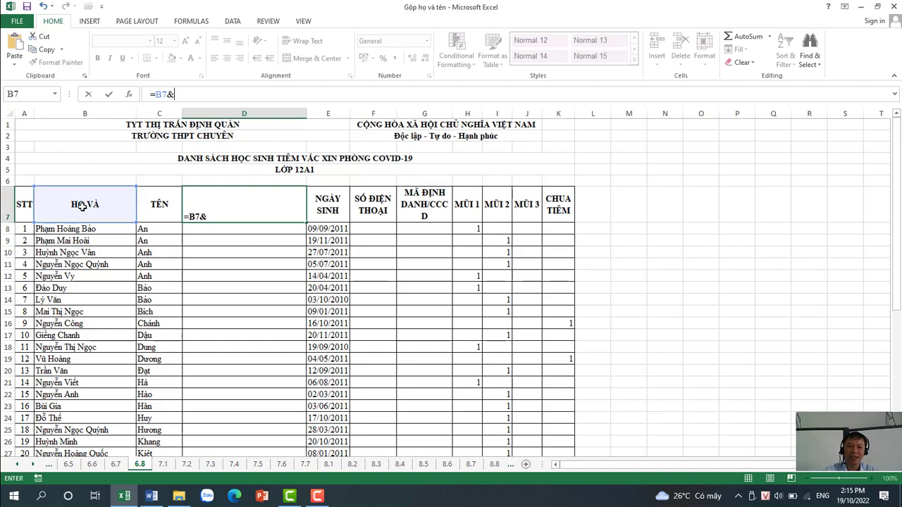
text(" ")
text(&)
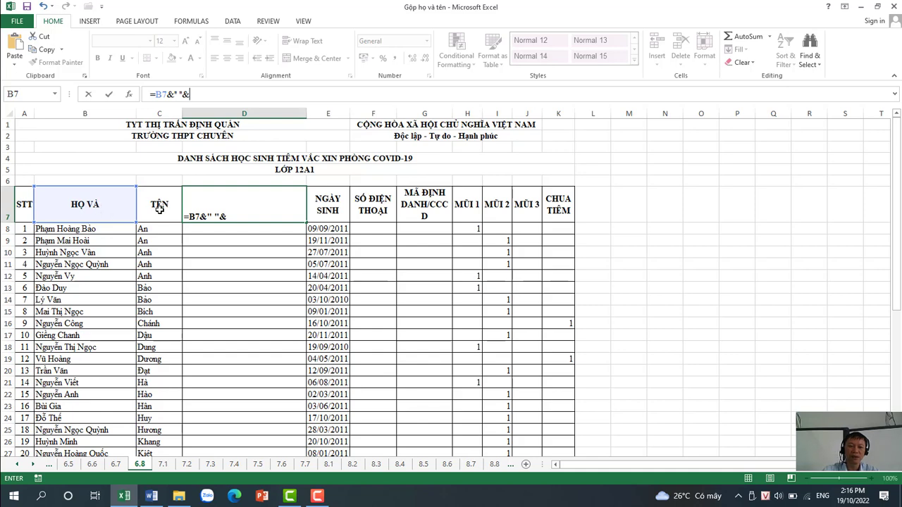
click(160, 206)
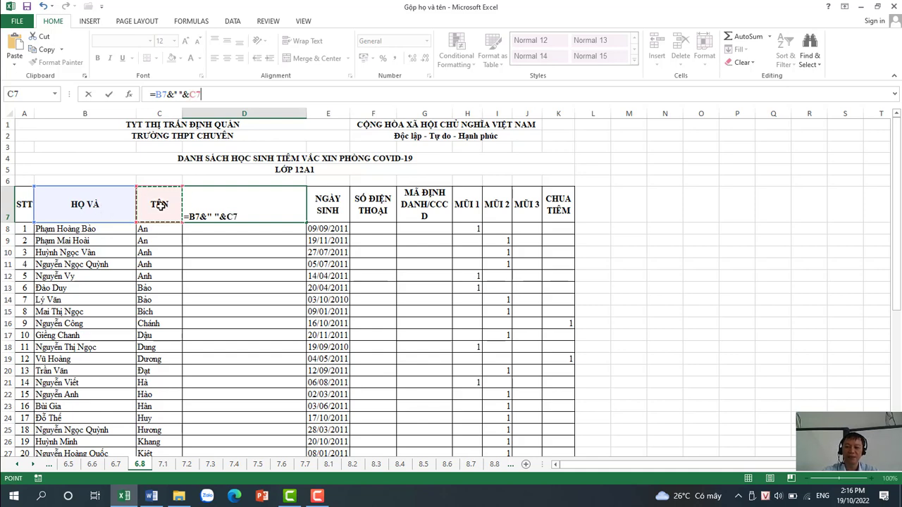
key(Return)
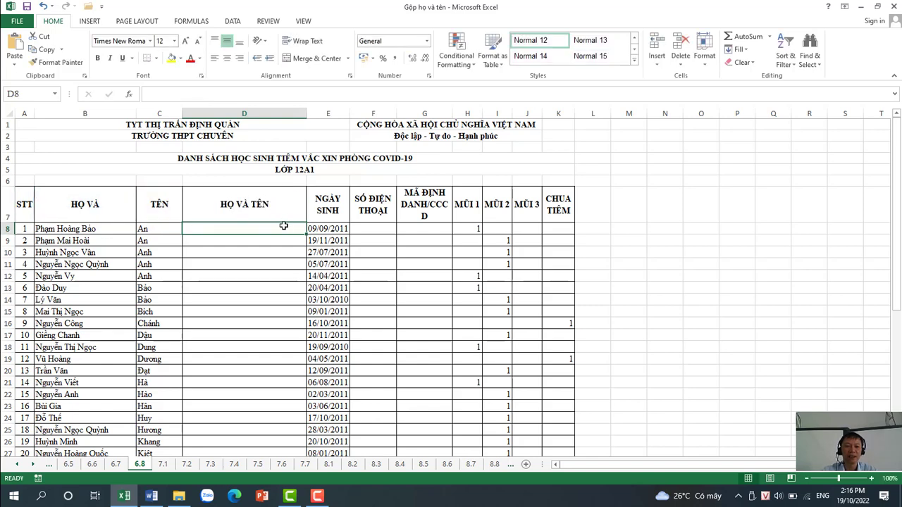
click(266, 208)
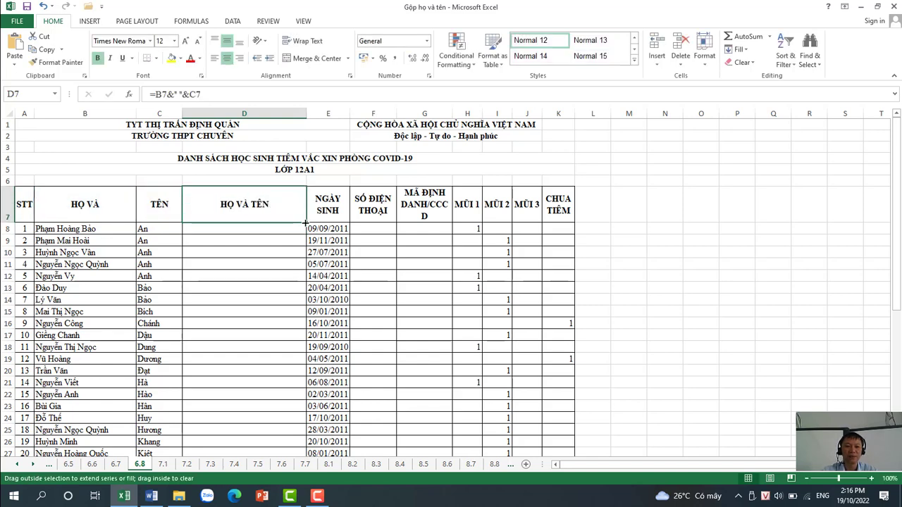
Copy the joining formula down to row 47, left-aligned and without bold
mouse_move(305, 223)
mouse_down()
mouse_move(296, 503)
mouse_move(286, 425)
mouse_up()
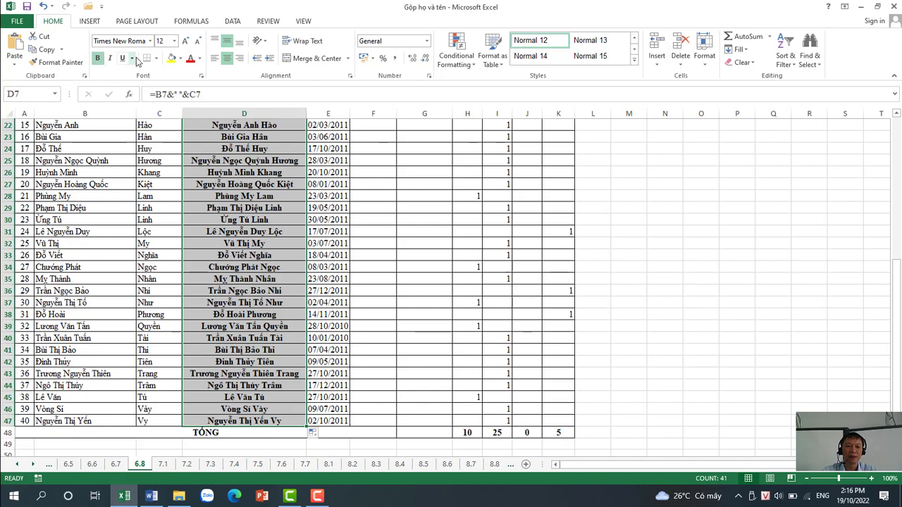
click(215, 58)
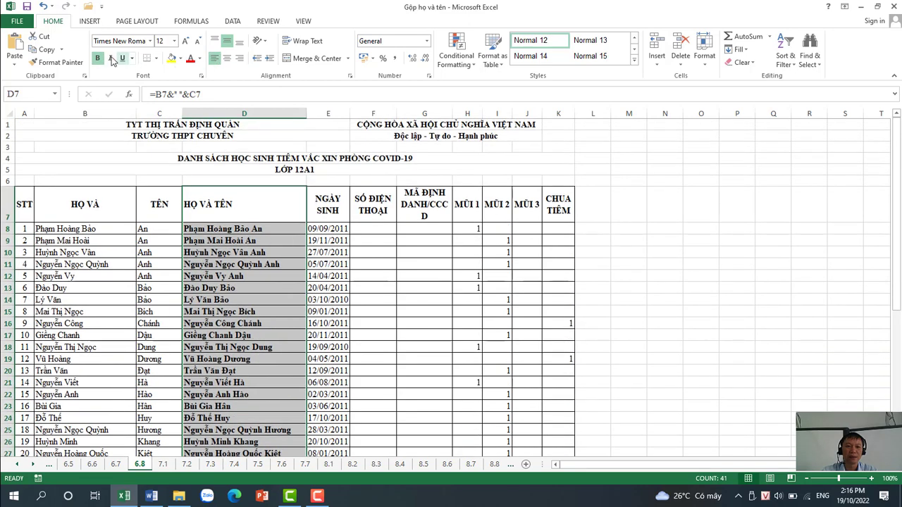
click(97, 58)
click(256, 211)
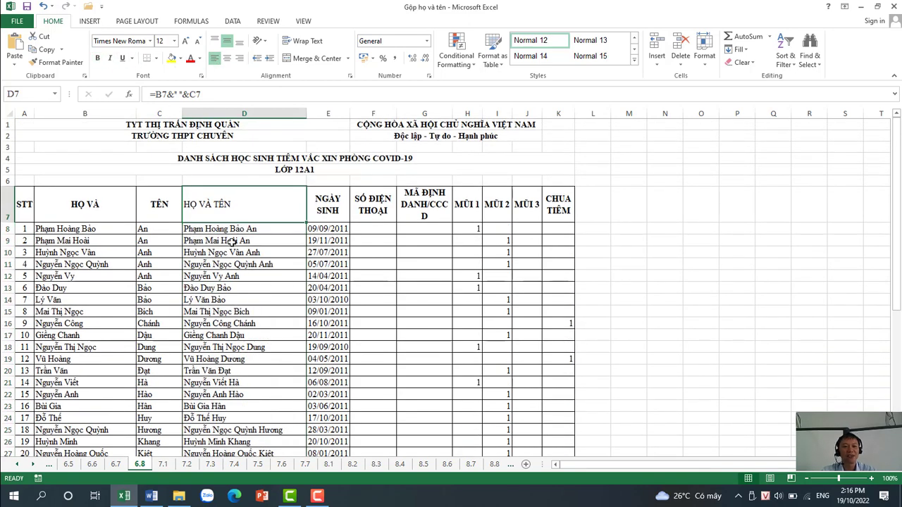
Draw a text box to the right of the sheet title, around K2:P5
click(90, 22)
click(672, 50)
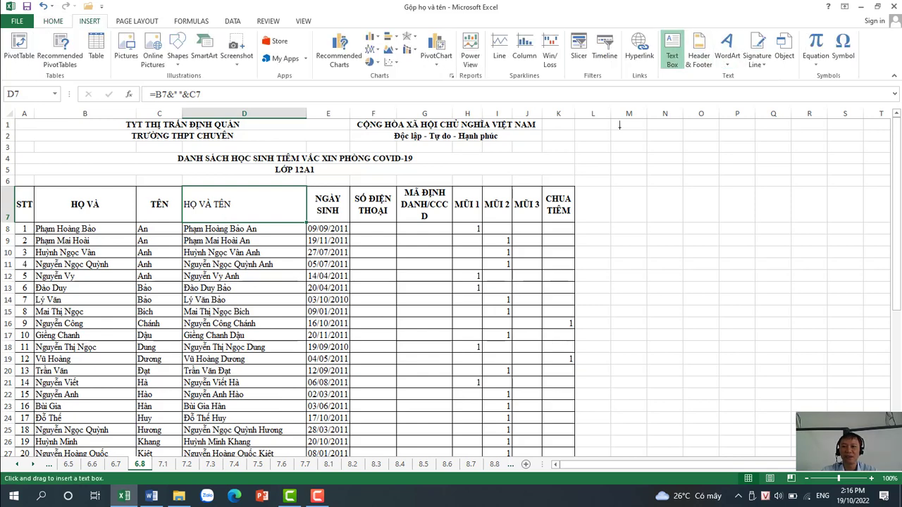
drag(549, 134, 754, 175)
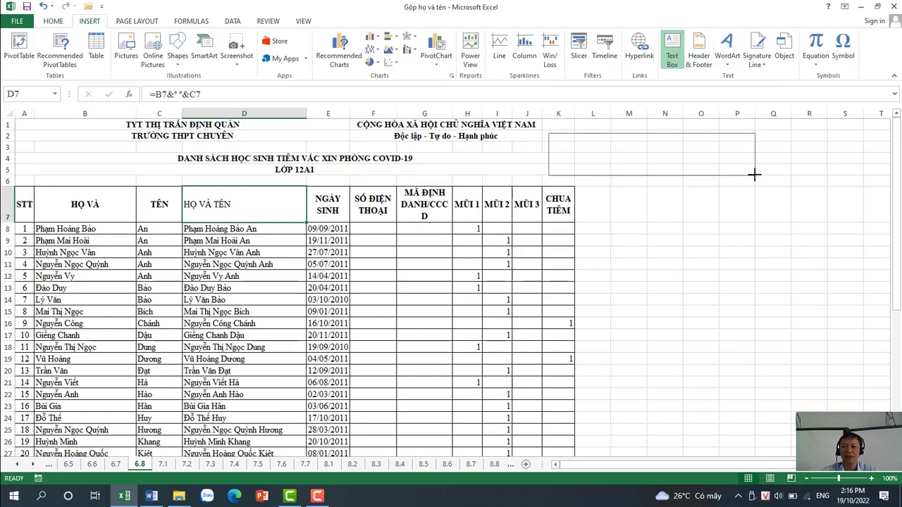
click(238, 213)
Copy D7's formula =B7&" "&C7 from the formula bar into the text box
click(182, 99)
drag(150, 94, 259, 101)
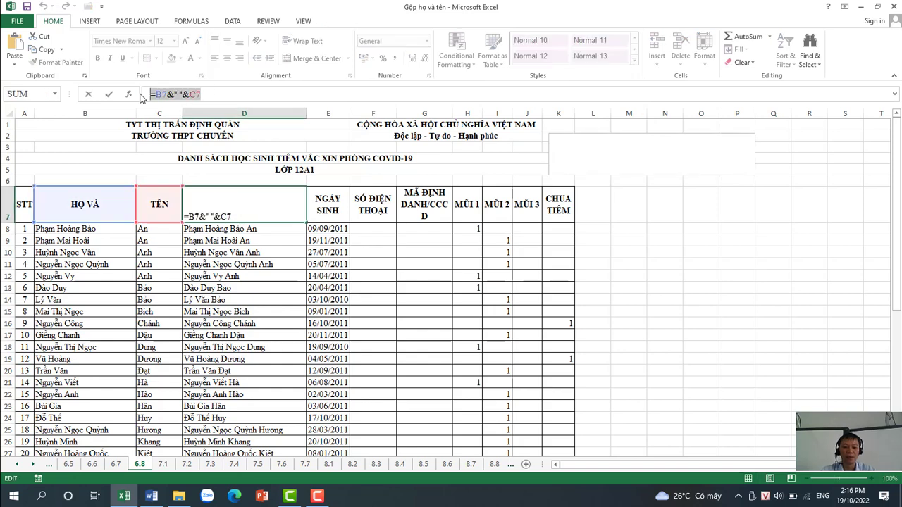
key(ctrl+c)
click(591, 156)
key(ctrl+v)
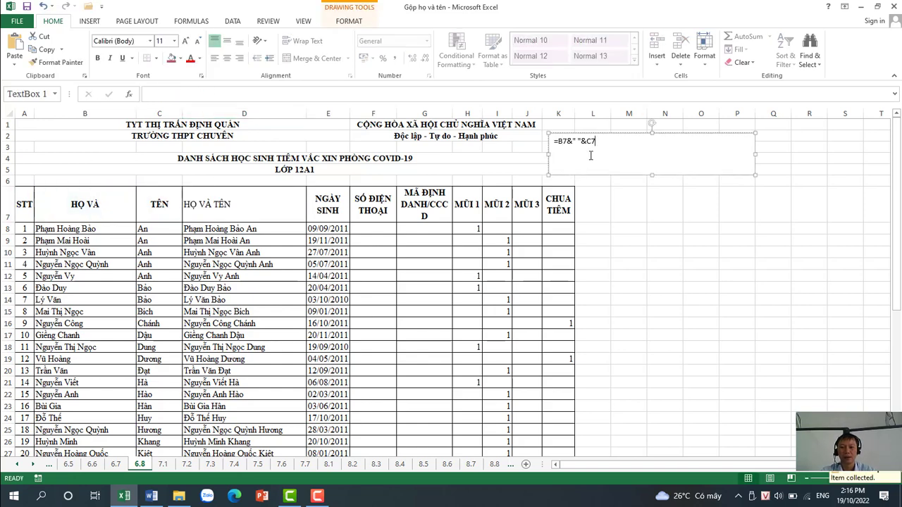
Make the formula text red at size 40 and move the box left beside the title
drag(596, 142, 557, 142)
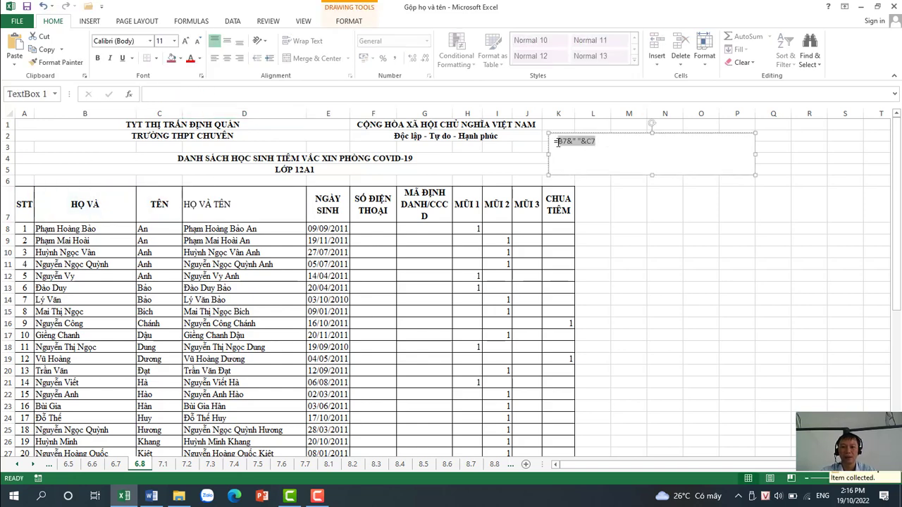
click(189, 60)
click(174, 41)
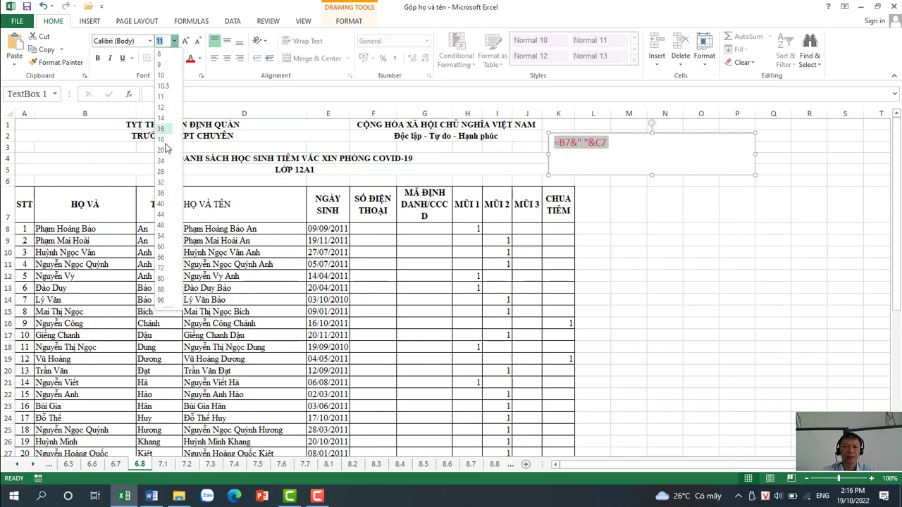
click(162, 204)
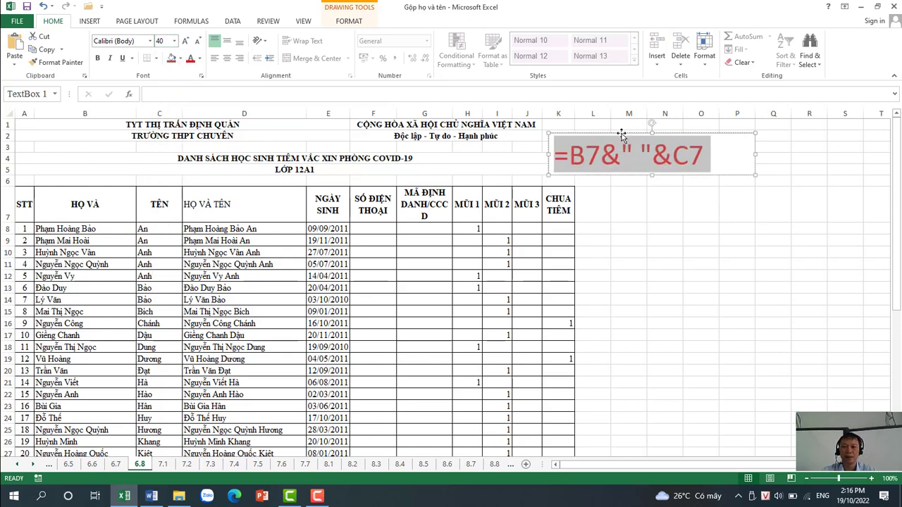
drag(622, 135, 503, 140)
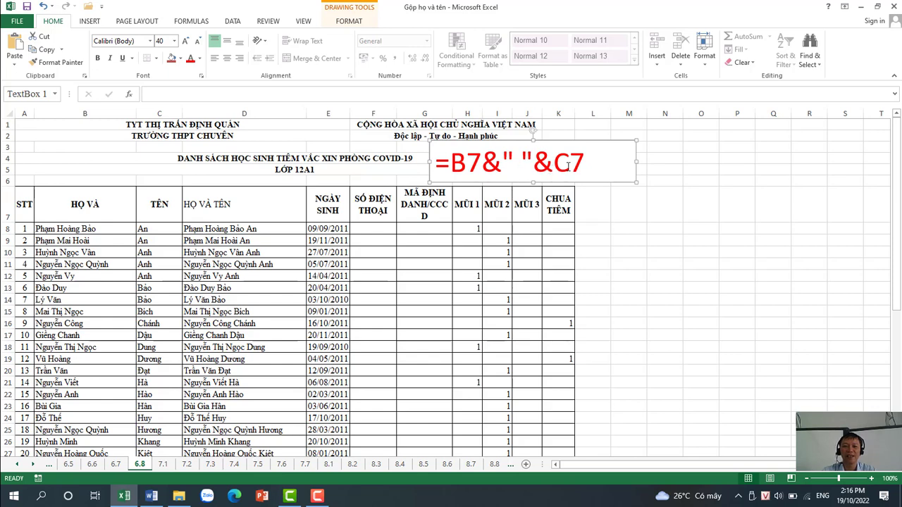
click(664, 169)
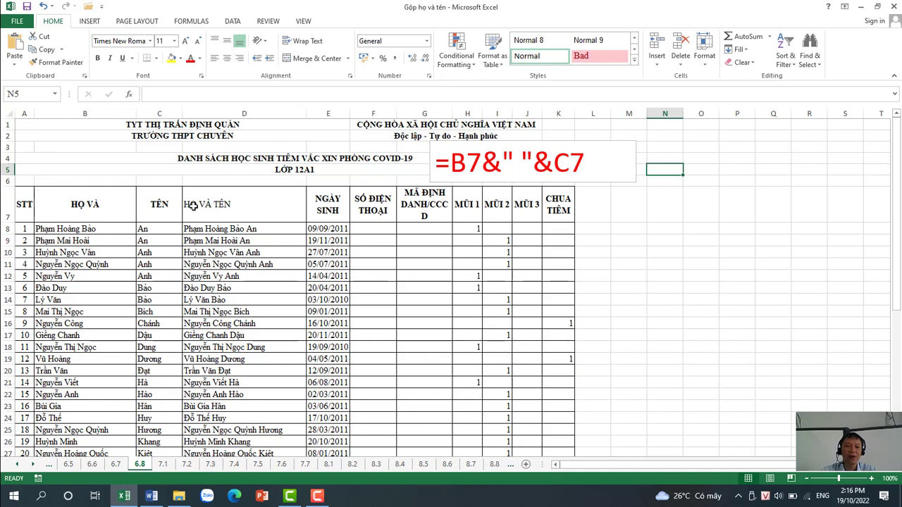
Check the joining formulas in D7 and D15, then select D7 through D47
click(236, 205)
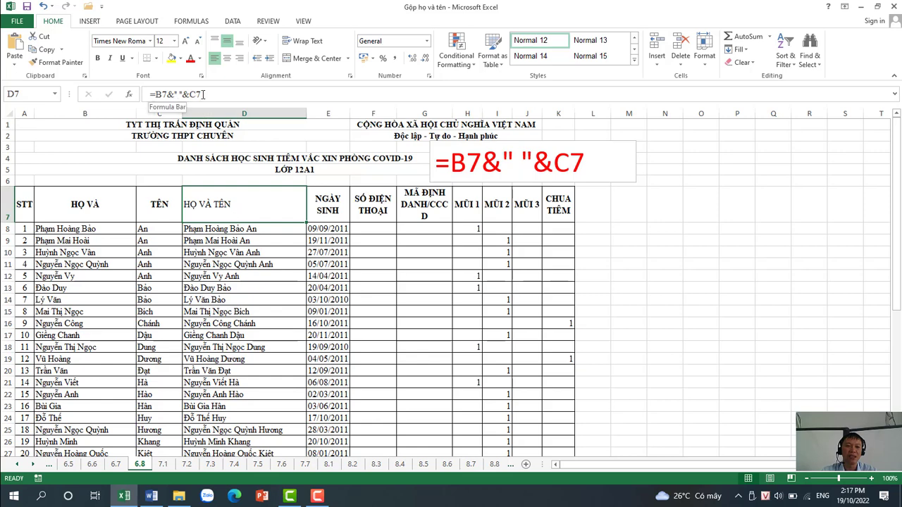
click(256, 312)
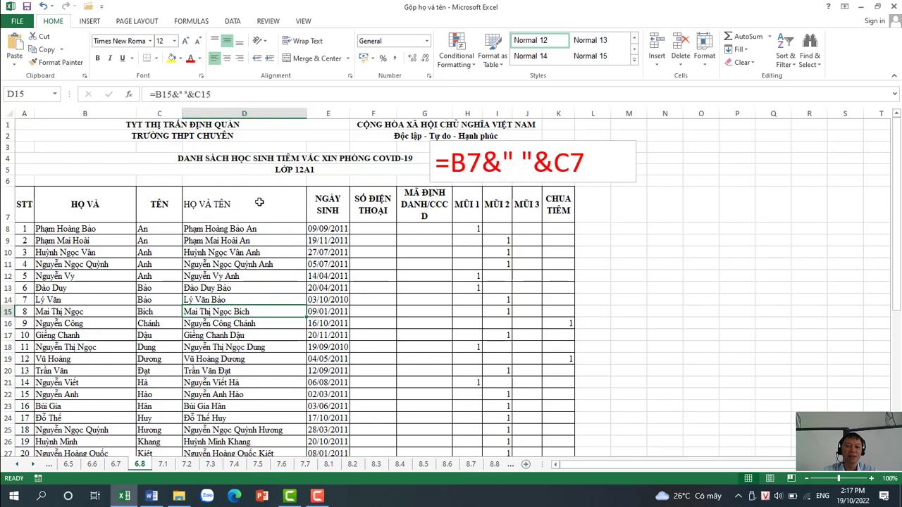
mouse_move(260, 196)
mouse_down()
mouse_move(240, 429)
mouse_move(235, 395)
mouse_up()
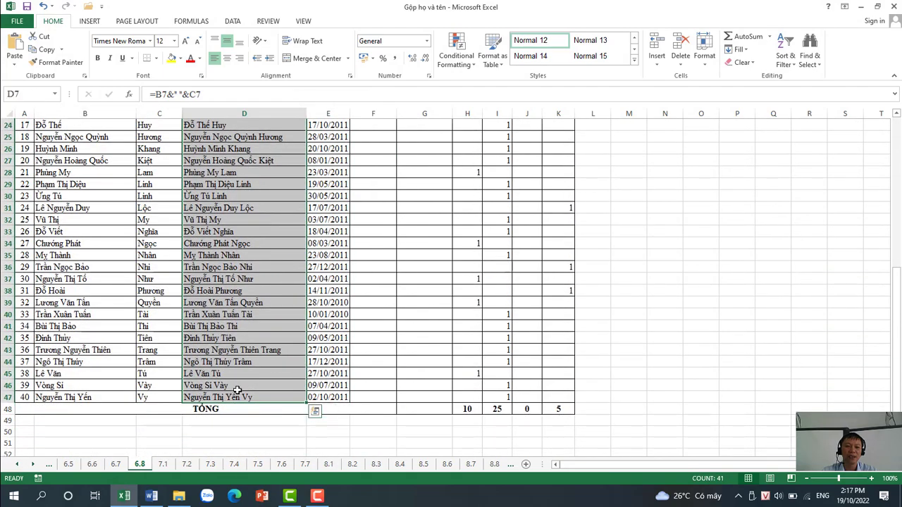
scroll(231, 374, up, 8)
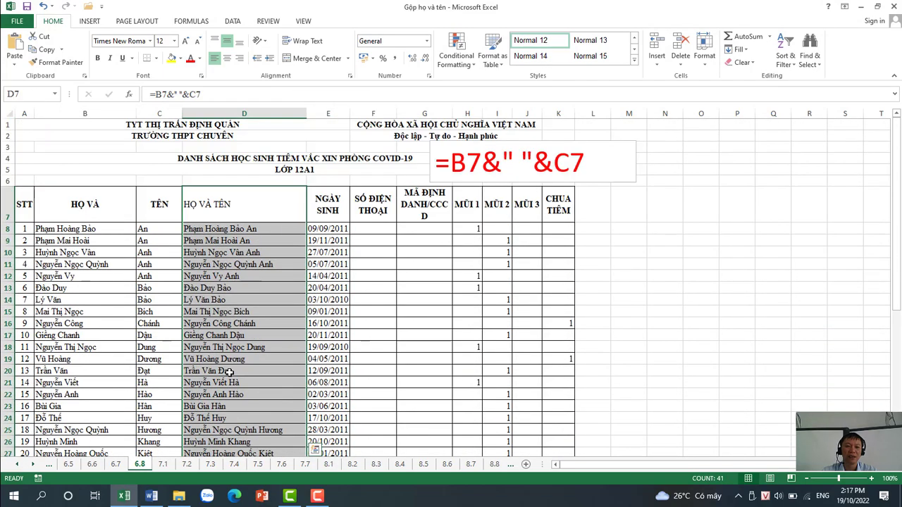
Copy the selected full-name cells and close the Clipboard pane
right_click(240, 247)
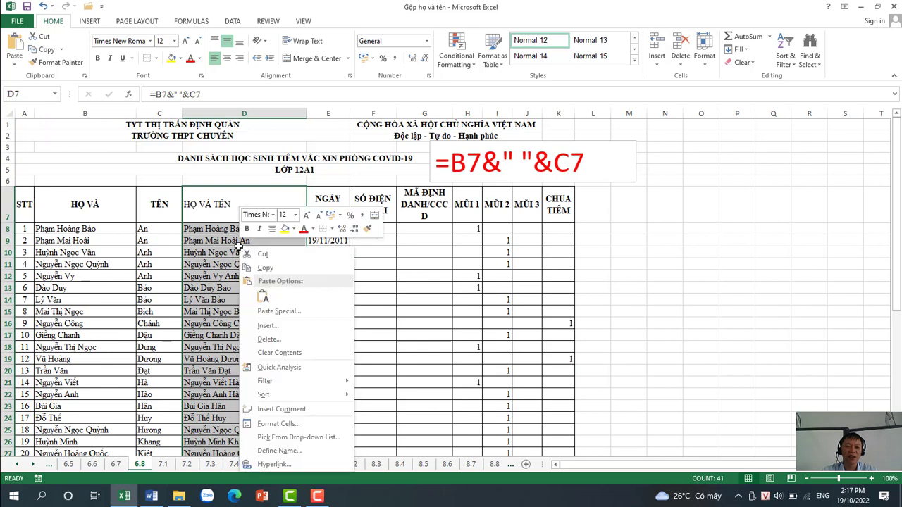
key(Escape)
key(ctrl+c)
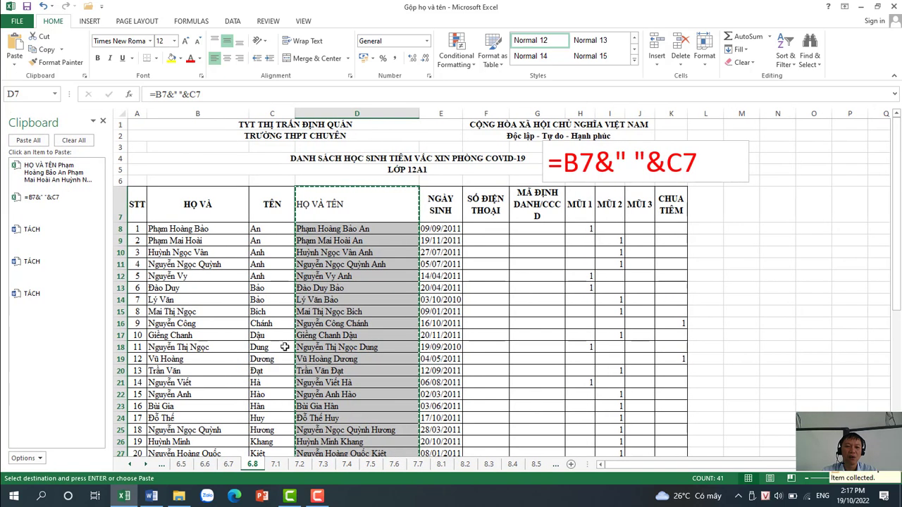
click(103, 121)
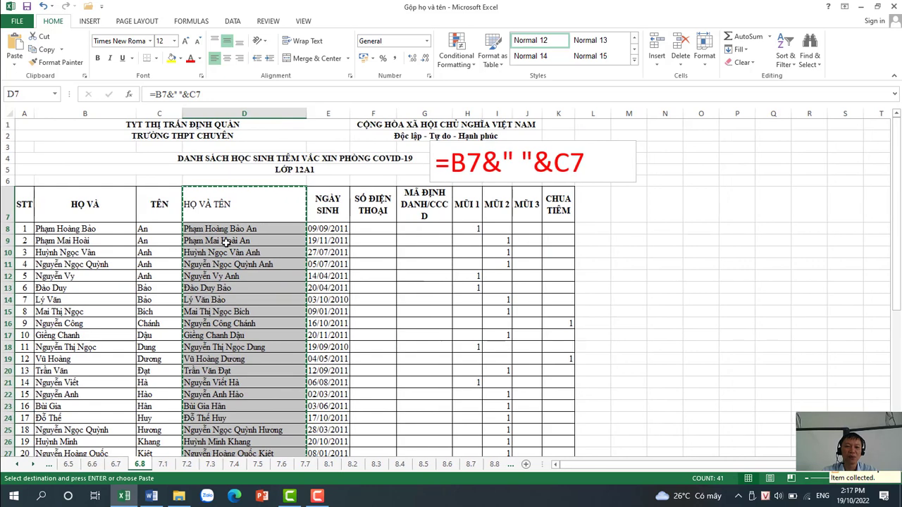
Paste the names back as Values, then check that D12 holds plain text
right_click(225, 236)
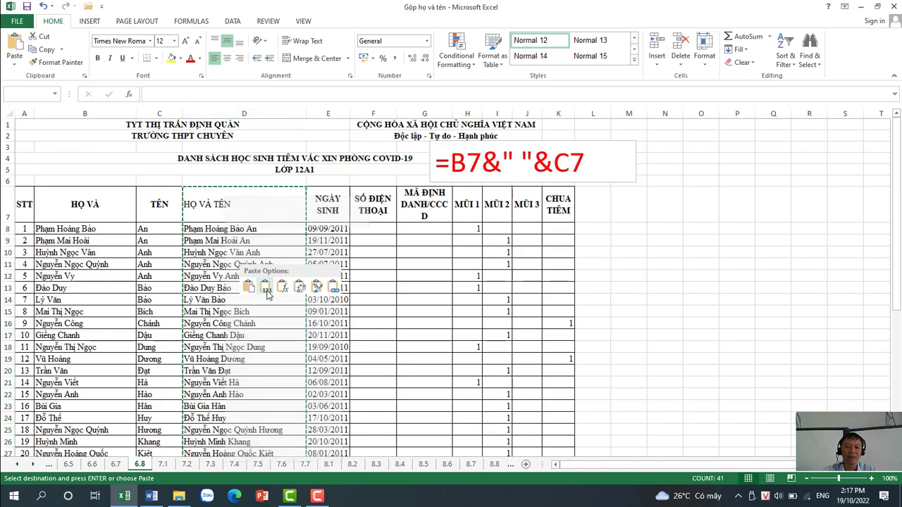
click(265, 288)
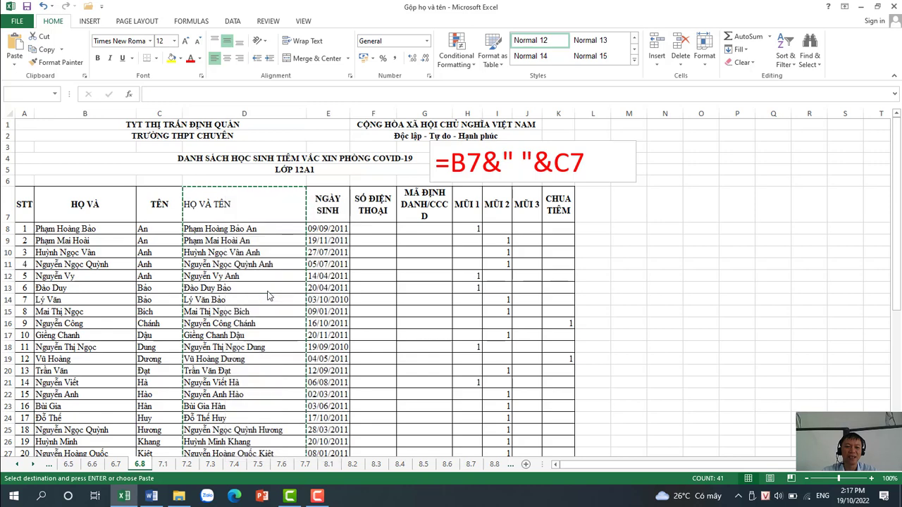
click(222, 204)
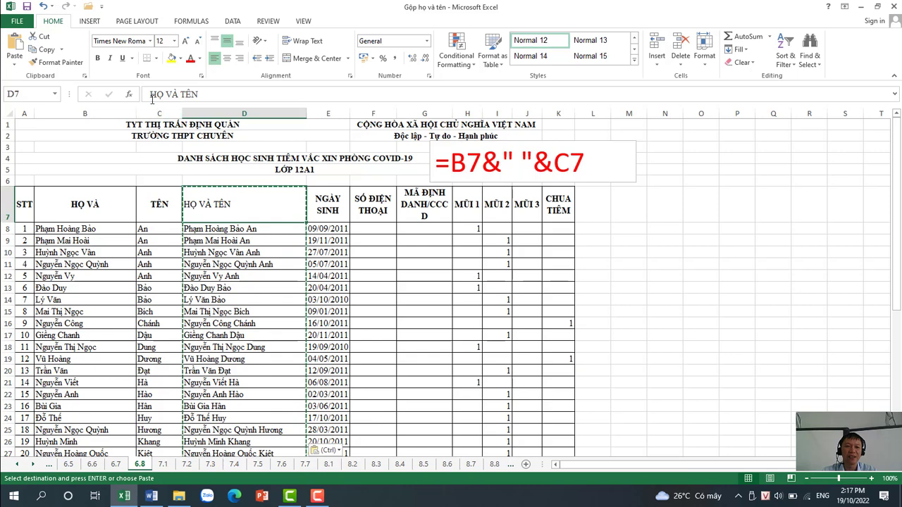
click(264, 275)
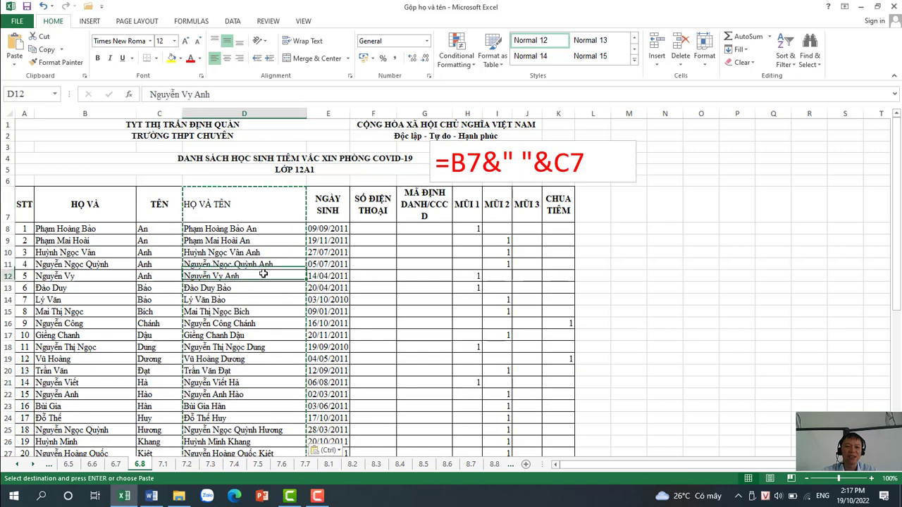
double_click(263, 274)
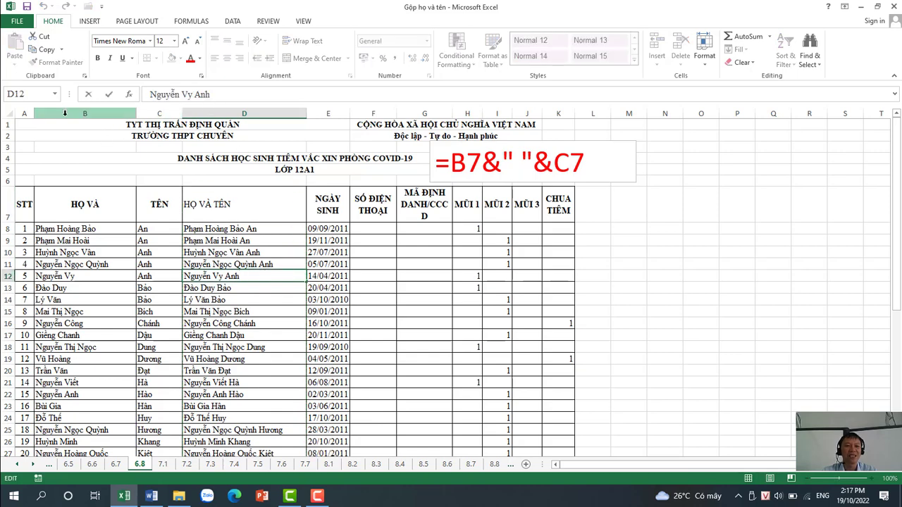
Delete the HỌ VÀ and TÊN columns (B:C) and bold the HỌ VÀ TÊN header in B7
drag(64, 112, 159, 114)
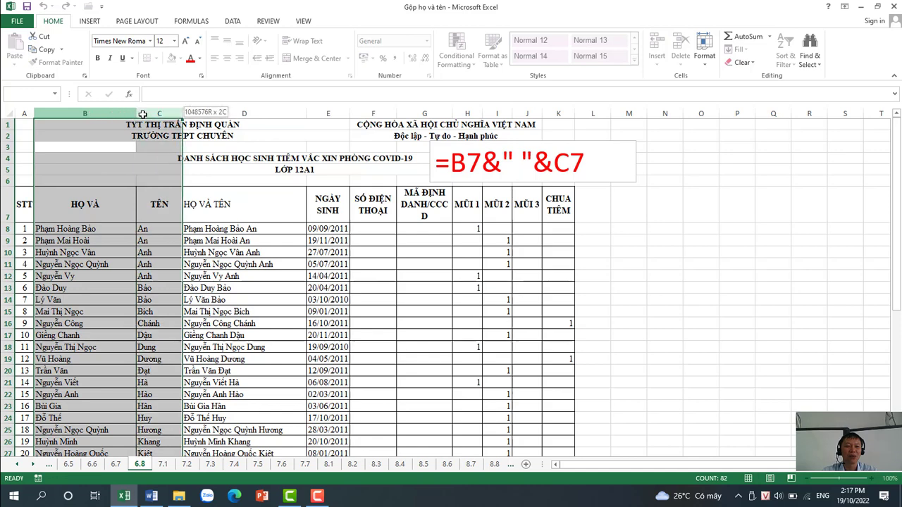
right_click(110, 206)
click(138, 299)
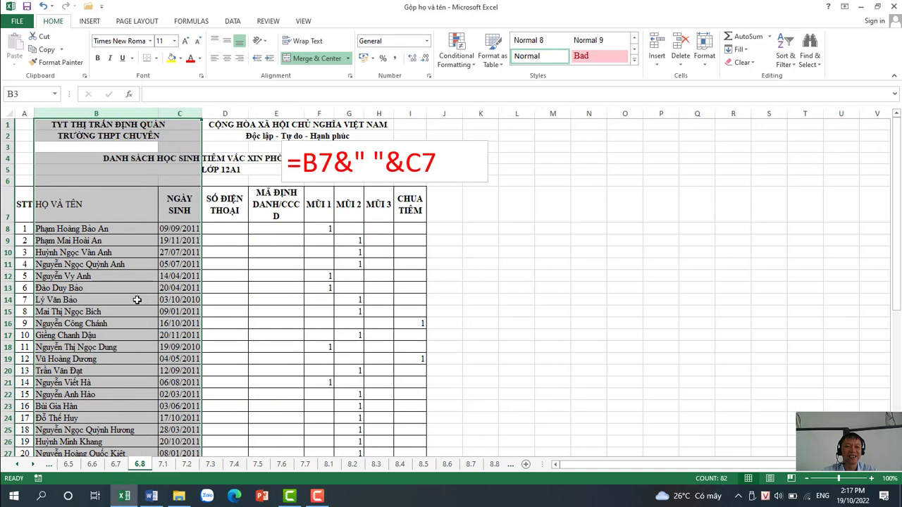
click(113, 279)
click(86, 203)
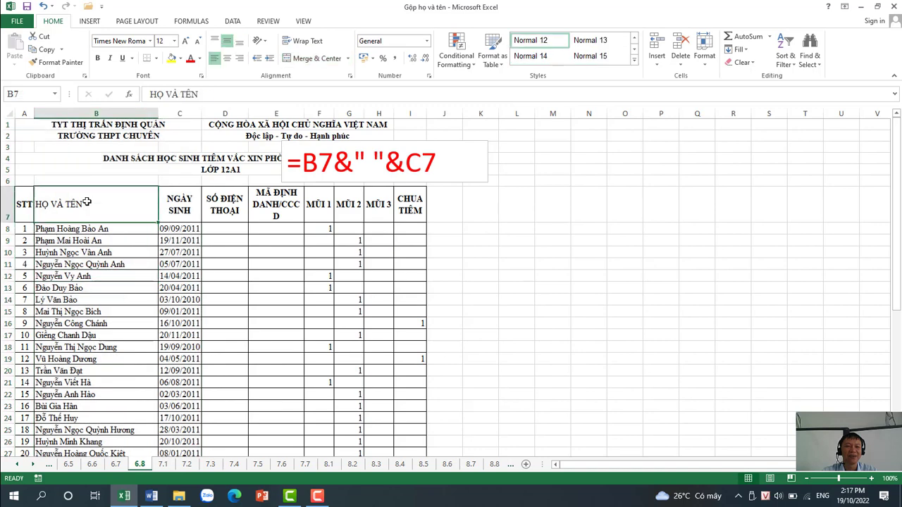
click(97, 59)
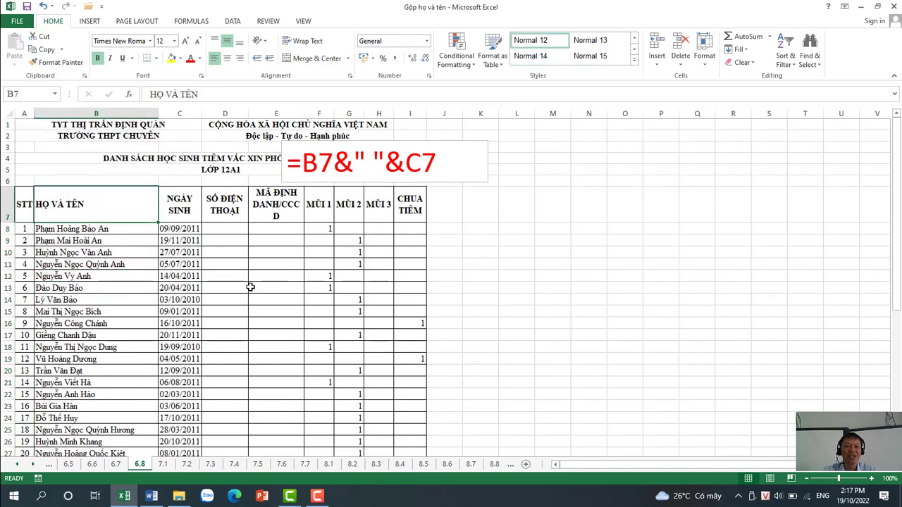
Narrow the red formula text box to fit the formula
click(475, 142)
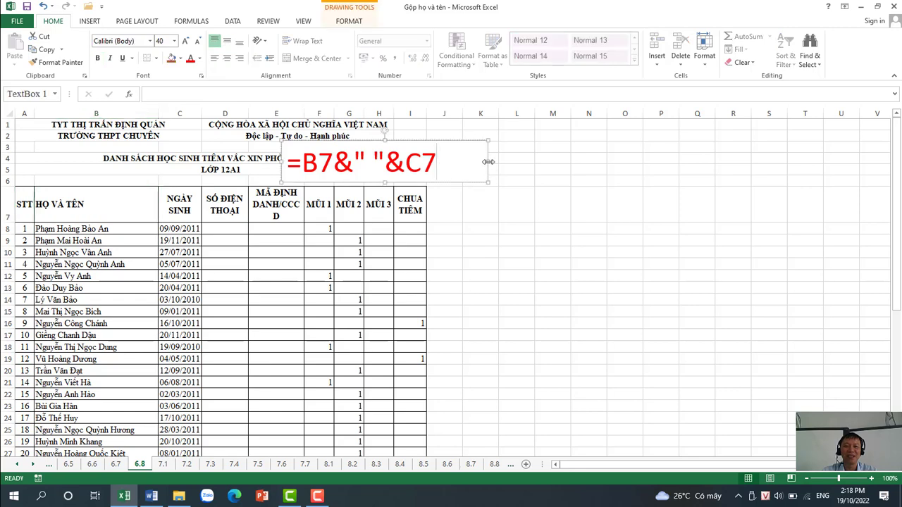
drag(488, 163, 446, 163)
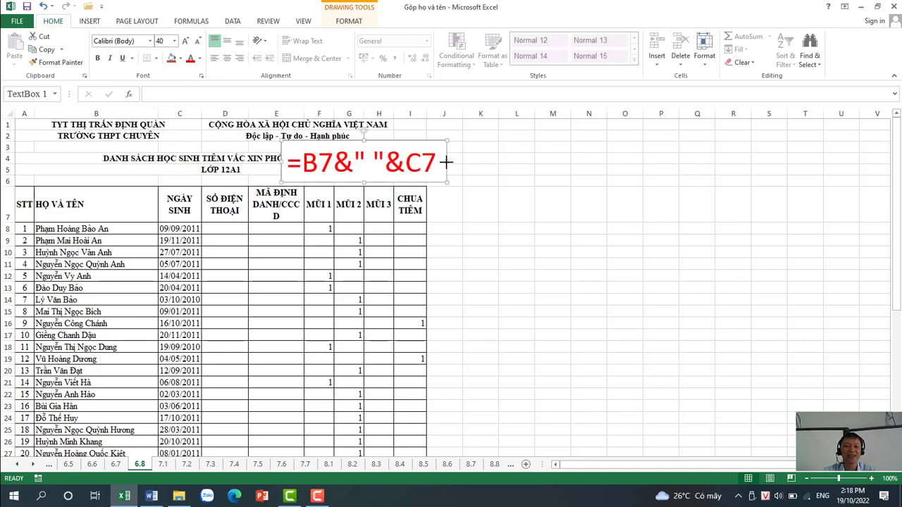
click(317, 496)
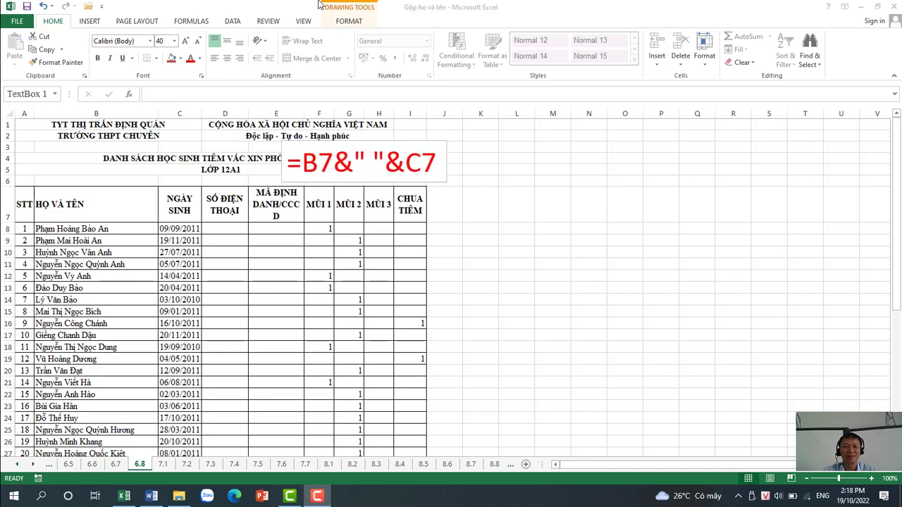